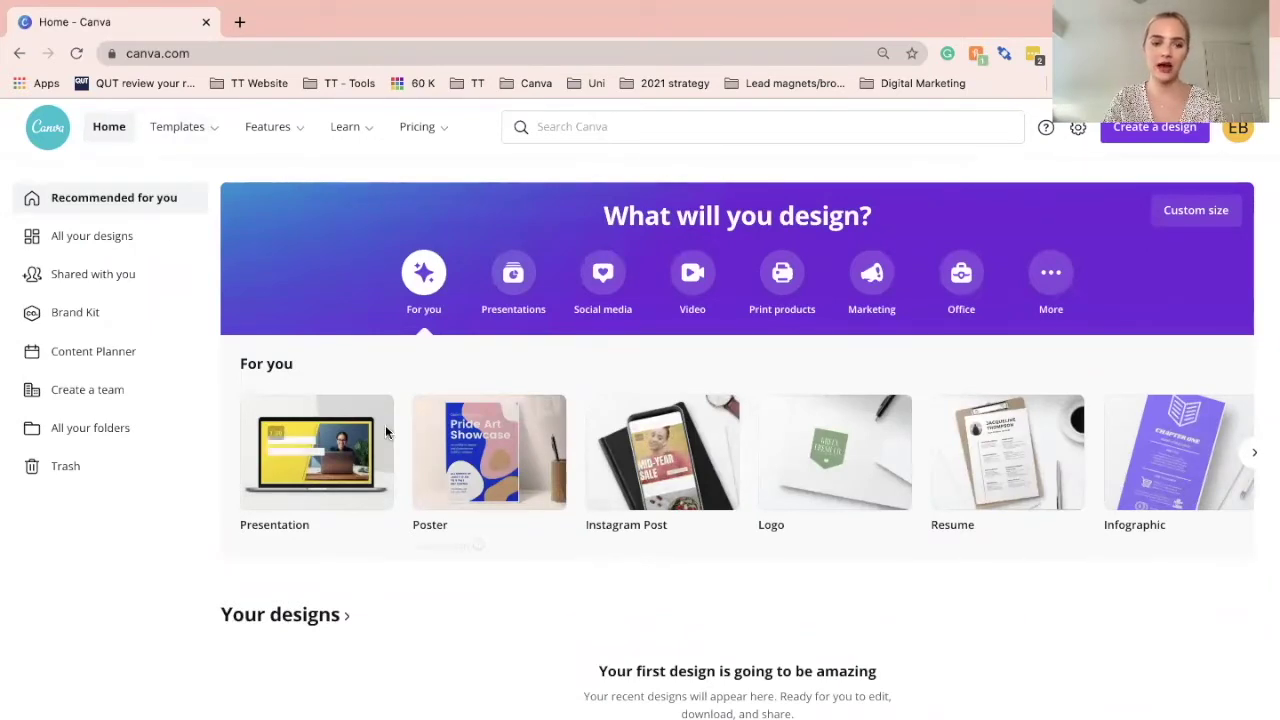
Search Canva's design types for 'Instagram', replacing the earlier 'Business card' query
mouse_move(170, 122)
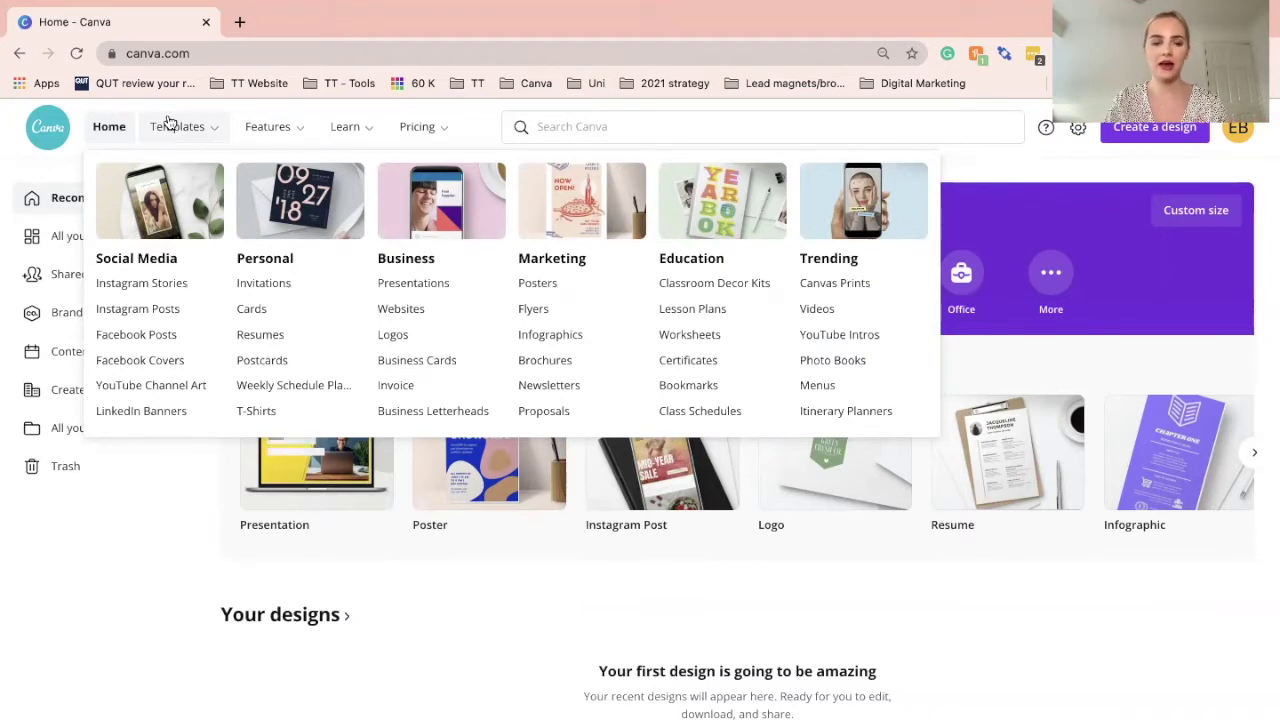
left_click(597, 128)
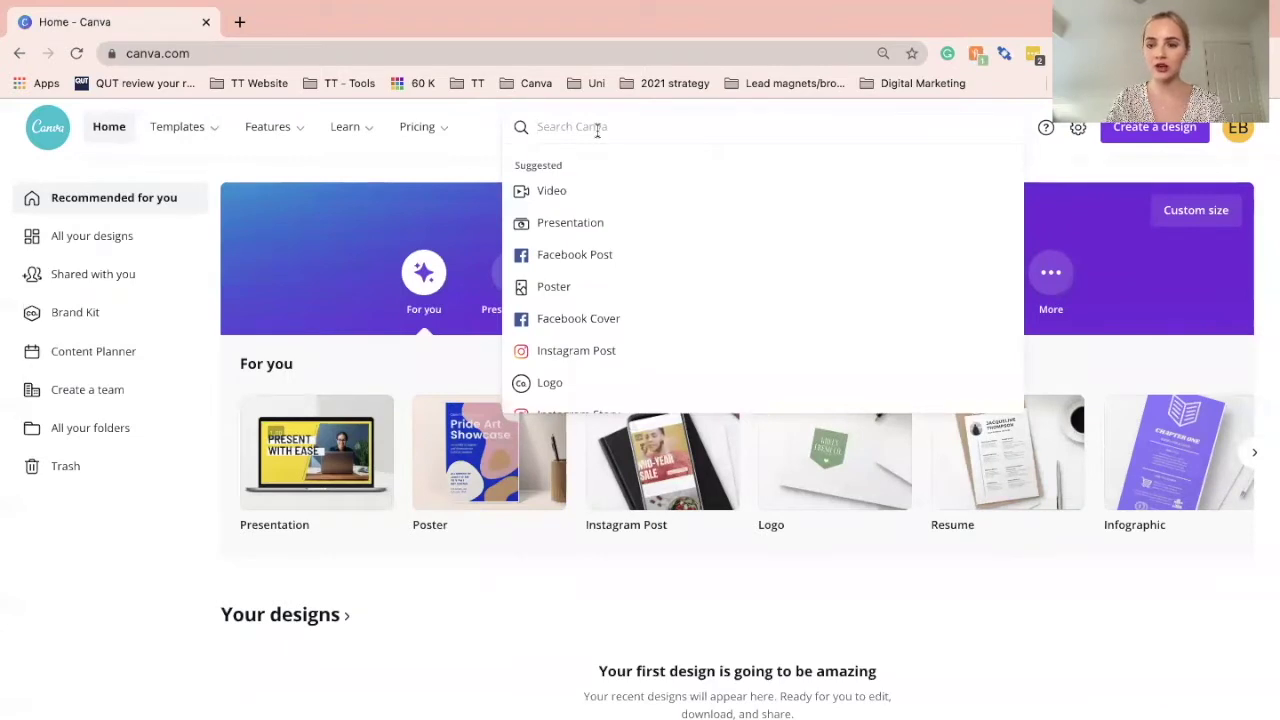
type("Busine")
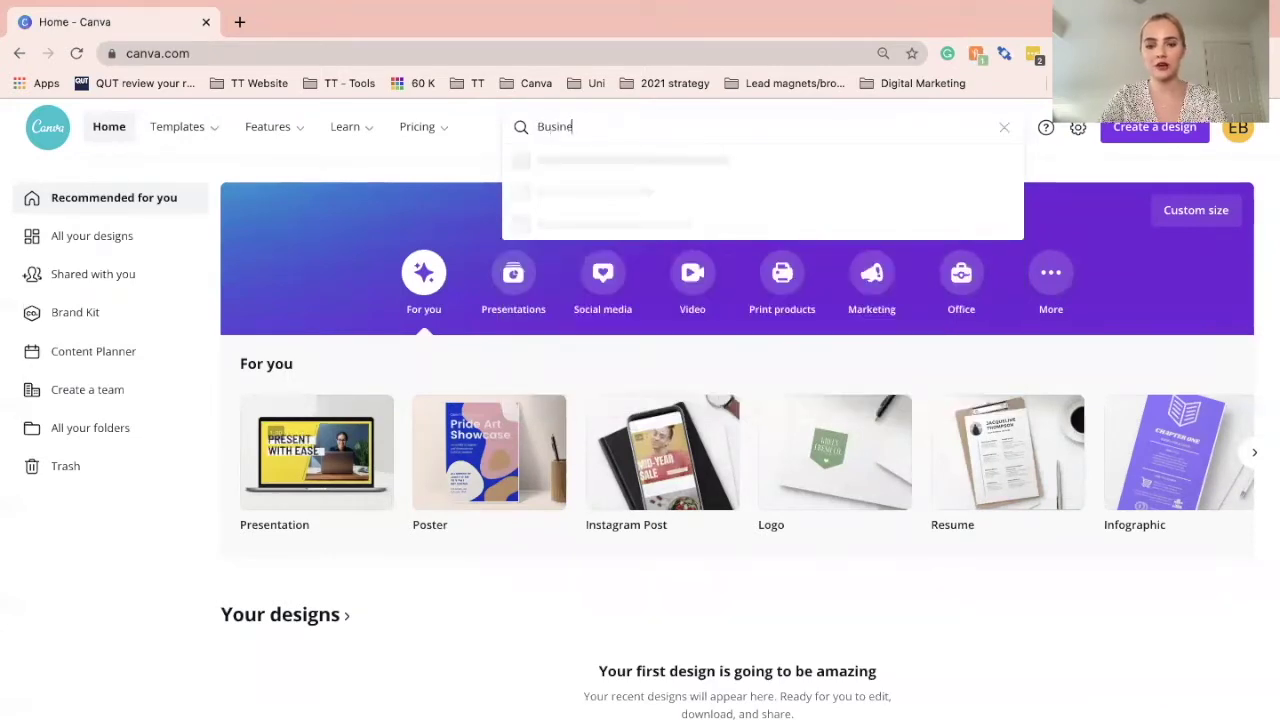
type("ss card")
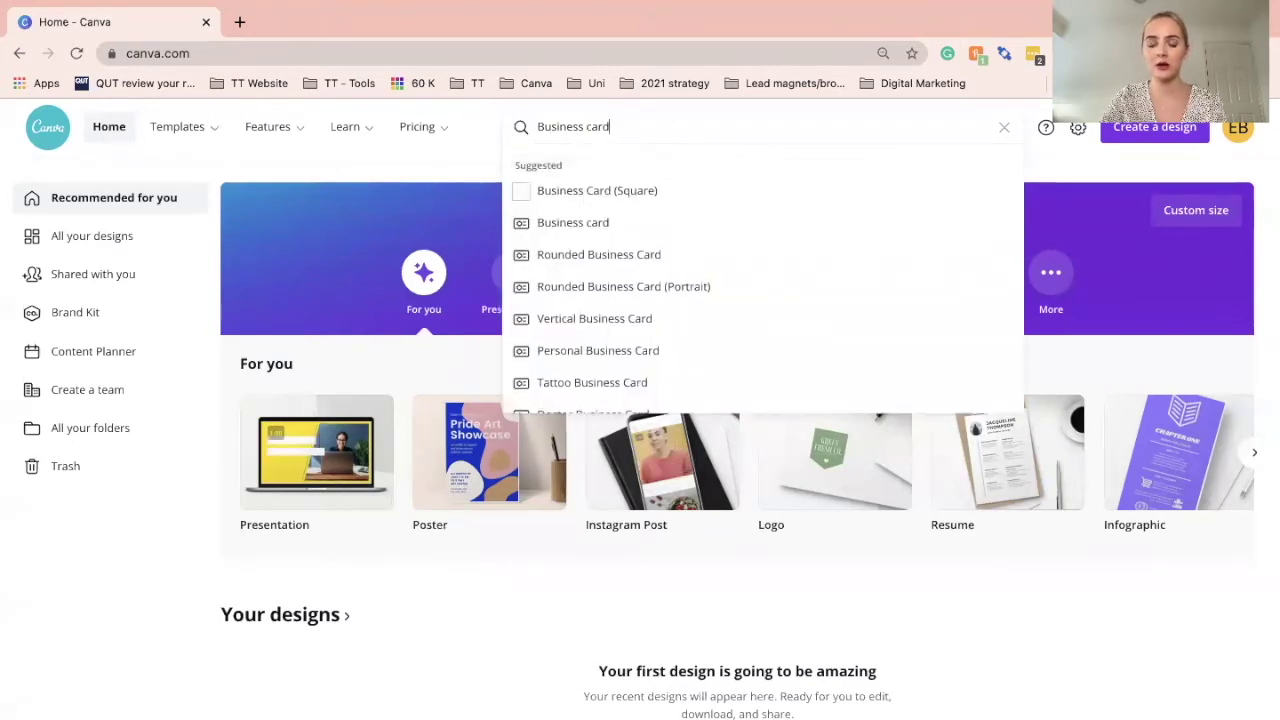
triple_click(563, 120)
type("soc")
key("BackSpace")
key("BackSpace")
key("BackSpace")
type("Instagram")
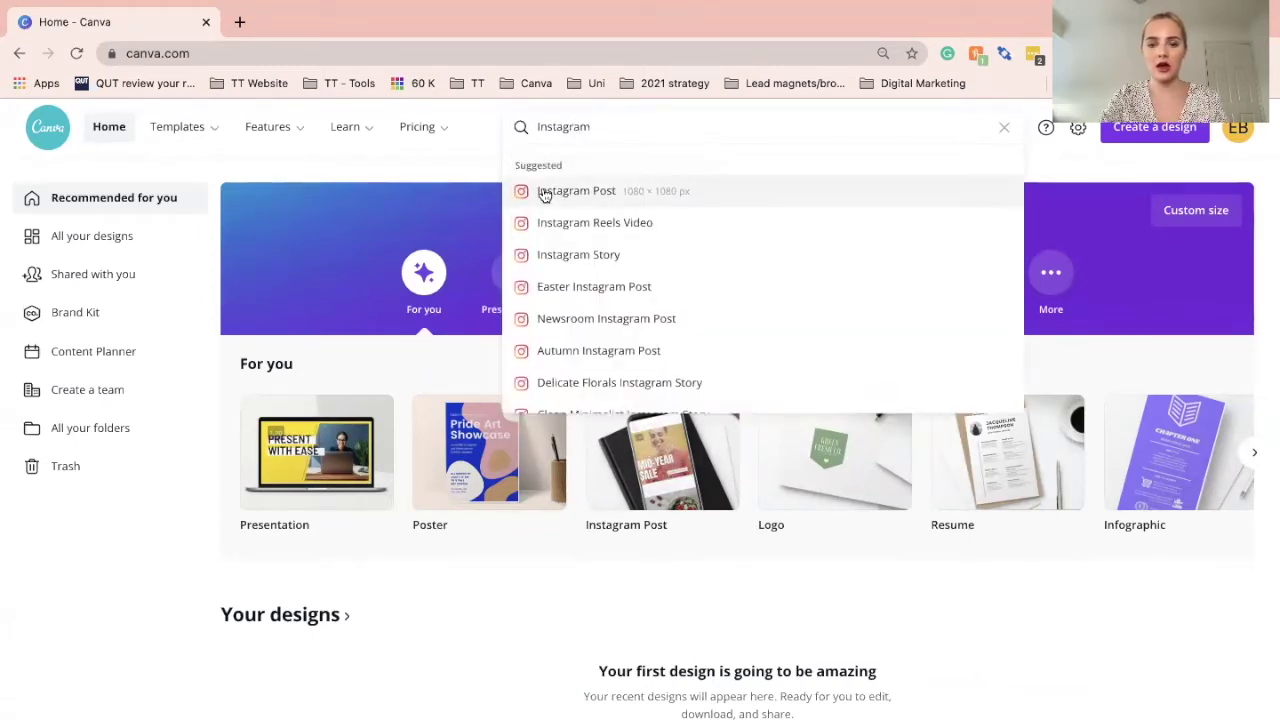
scroll(545, 214, "down", 1)
scroll(545, 216, "up", 1)
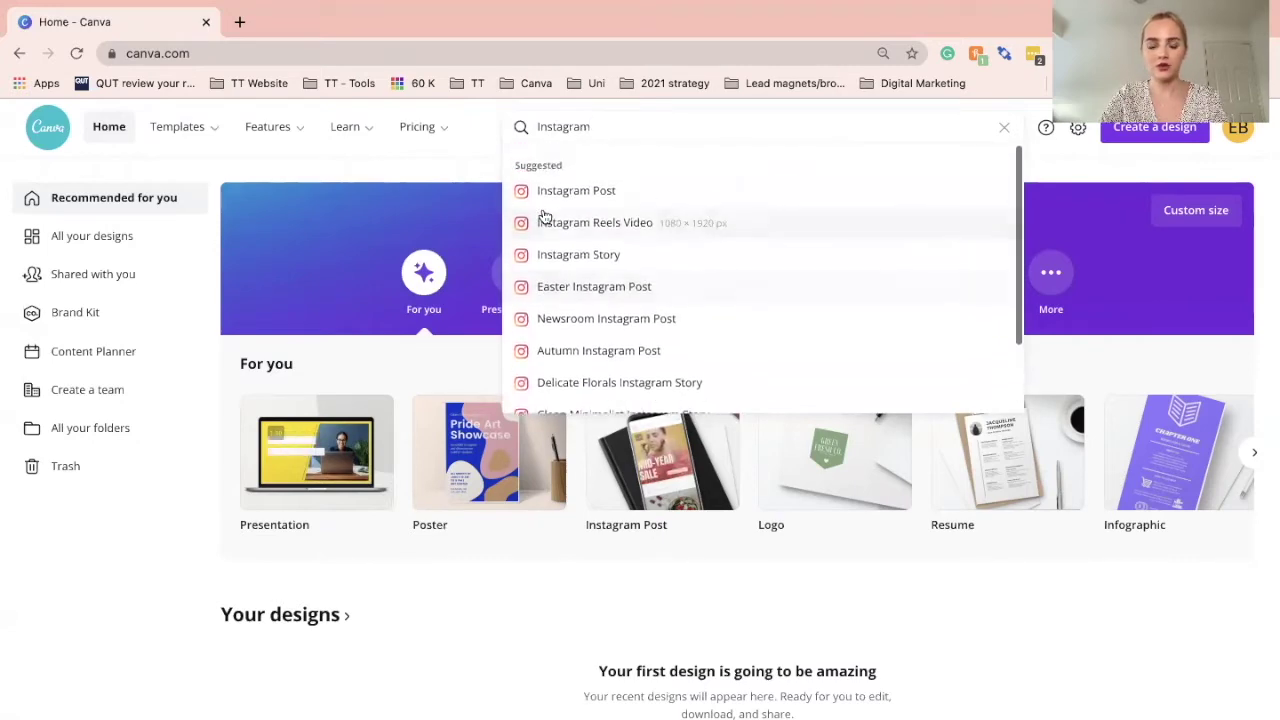
Show the Instagram Post template results and scroll down through the gallery
left_click(547, 194)
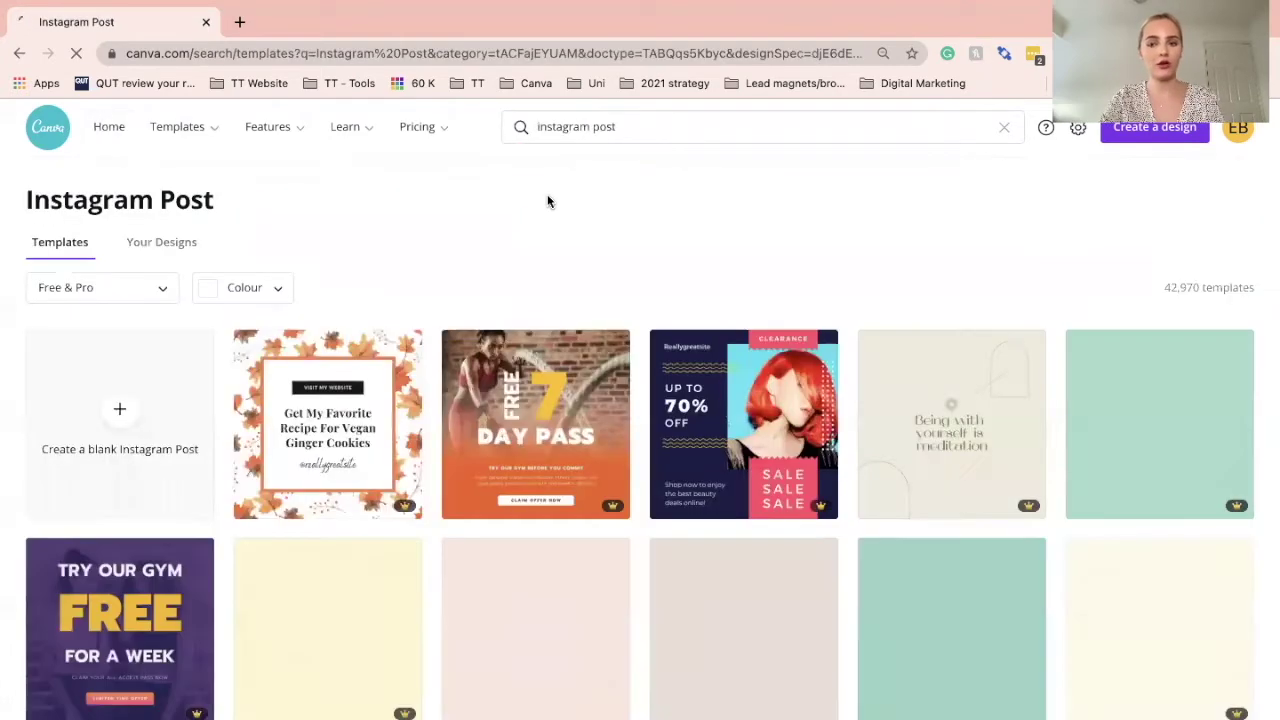
scroll(420, 360, "down", 5)
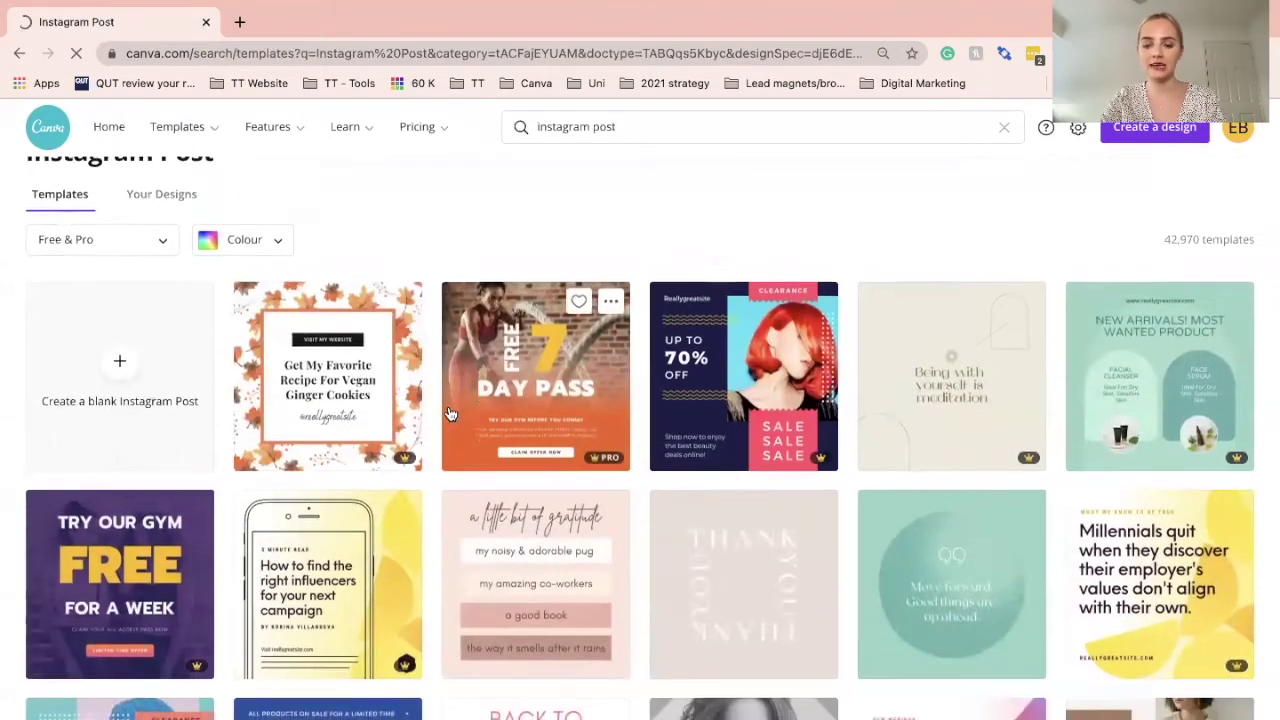
scroll(450, 413, "down", 6)
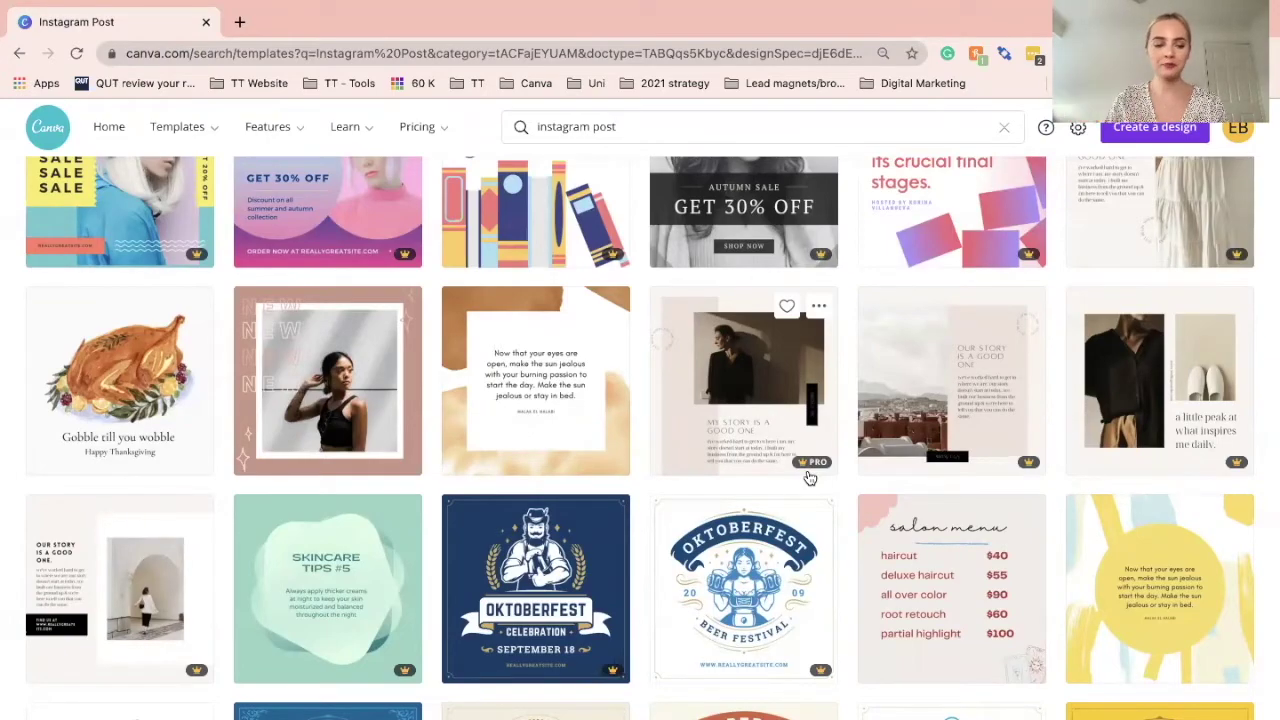
scroll(657, 546, "up", 8)
scroll(657, 546, "down", 5)
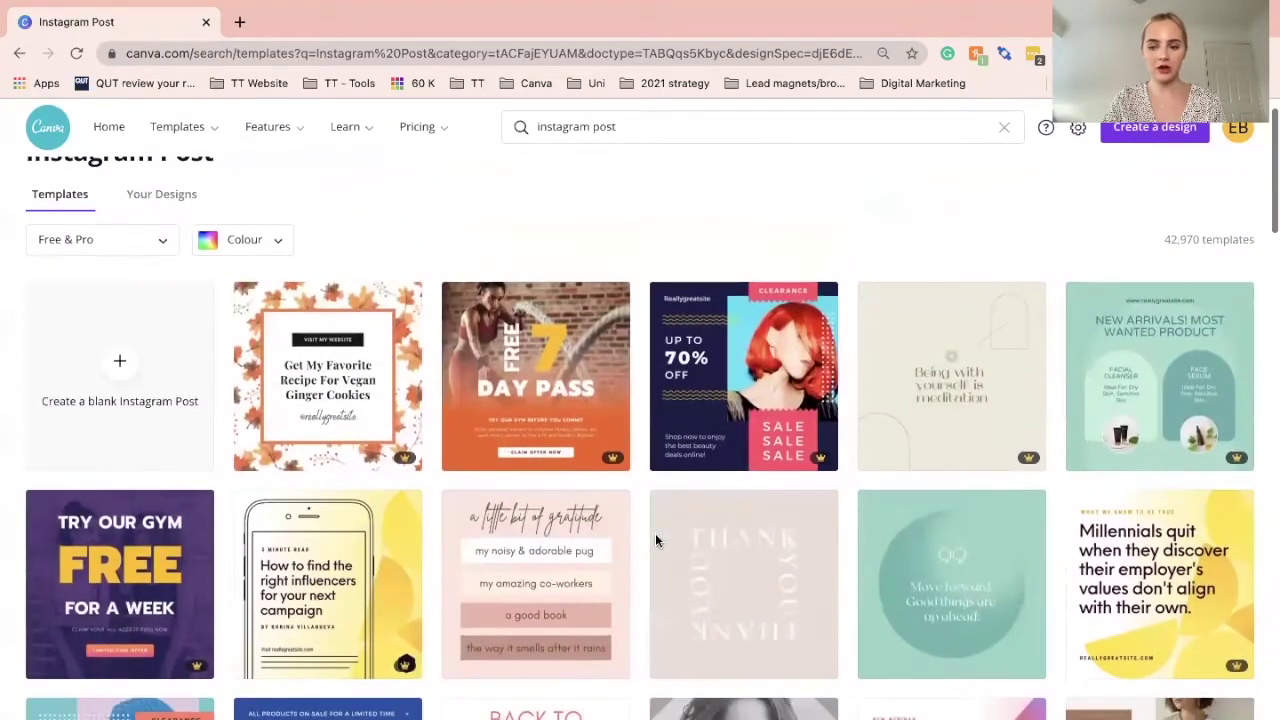
scroll(657, 542, "down", 2)
scroll(657, 542, "up", 1)
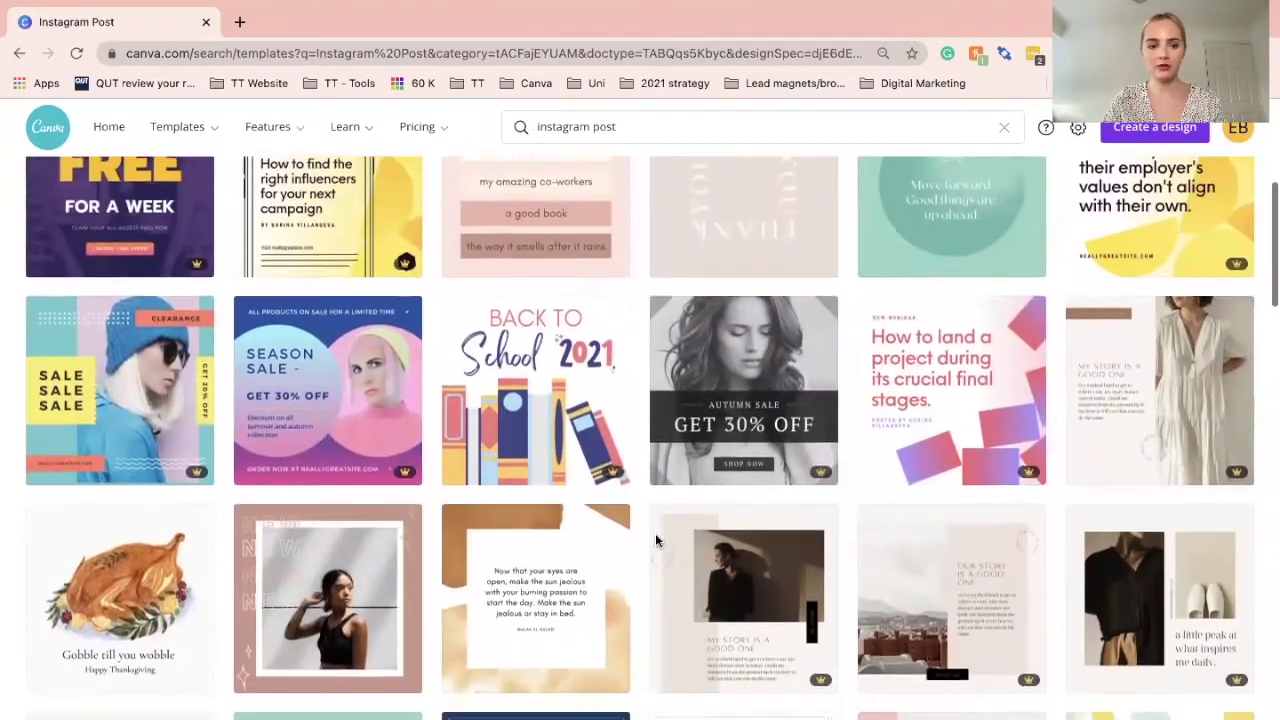
scroll(657, 542, "down", 4)
right_click(657, 542)
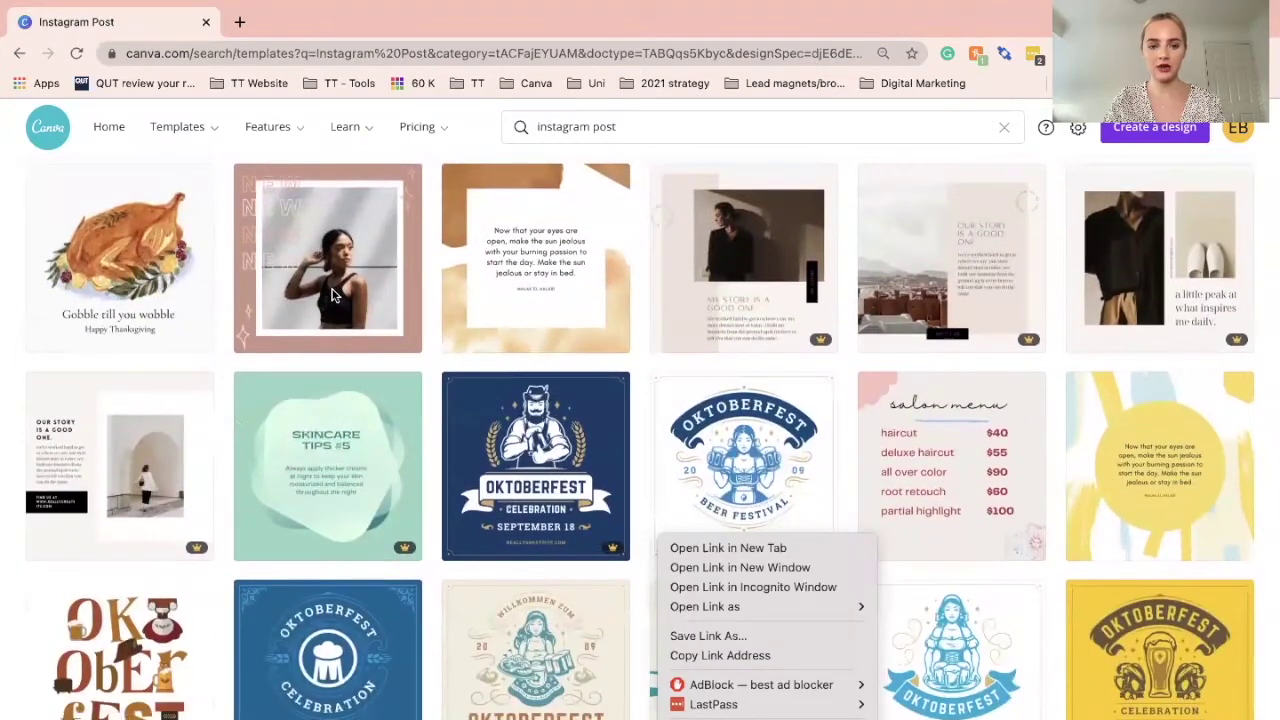
left_click(211, 313)
Open the New Product Announcement template, skip the tour, and select the four NEW lines
left_click(303, 273)
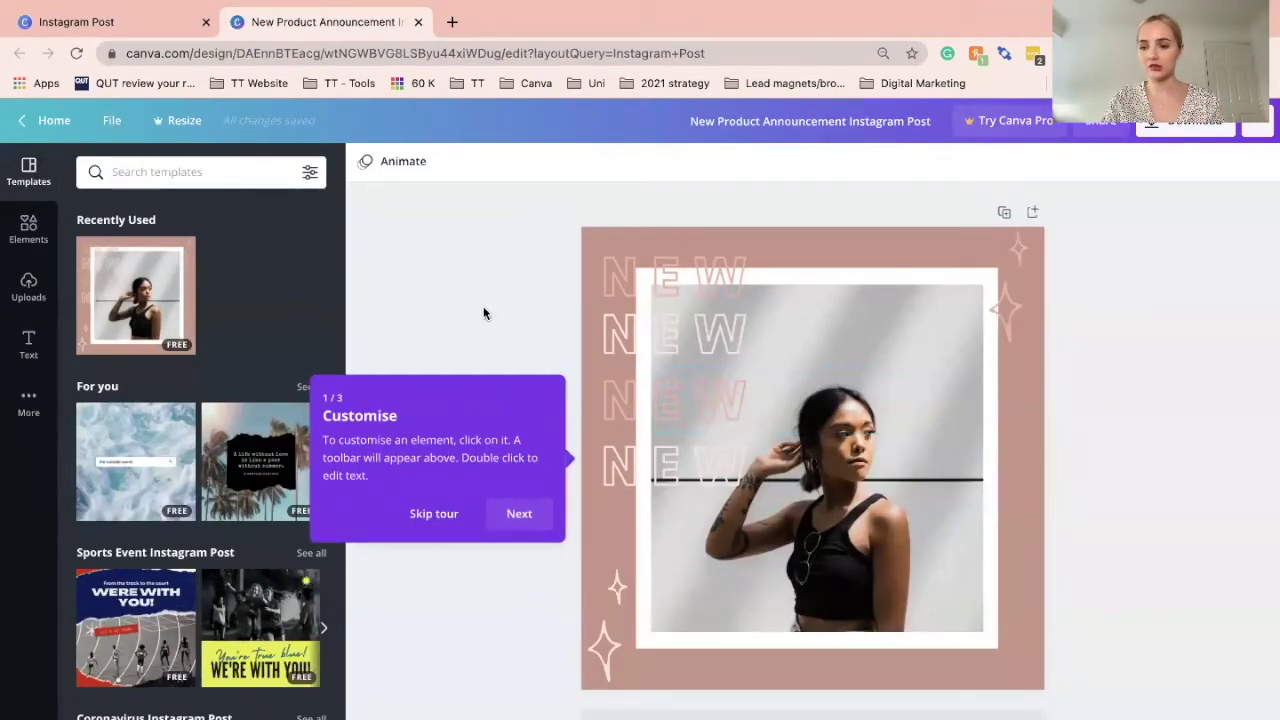
left_click(450, 516)
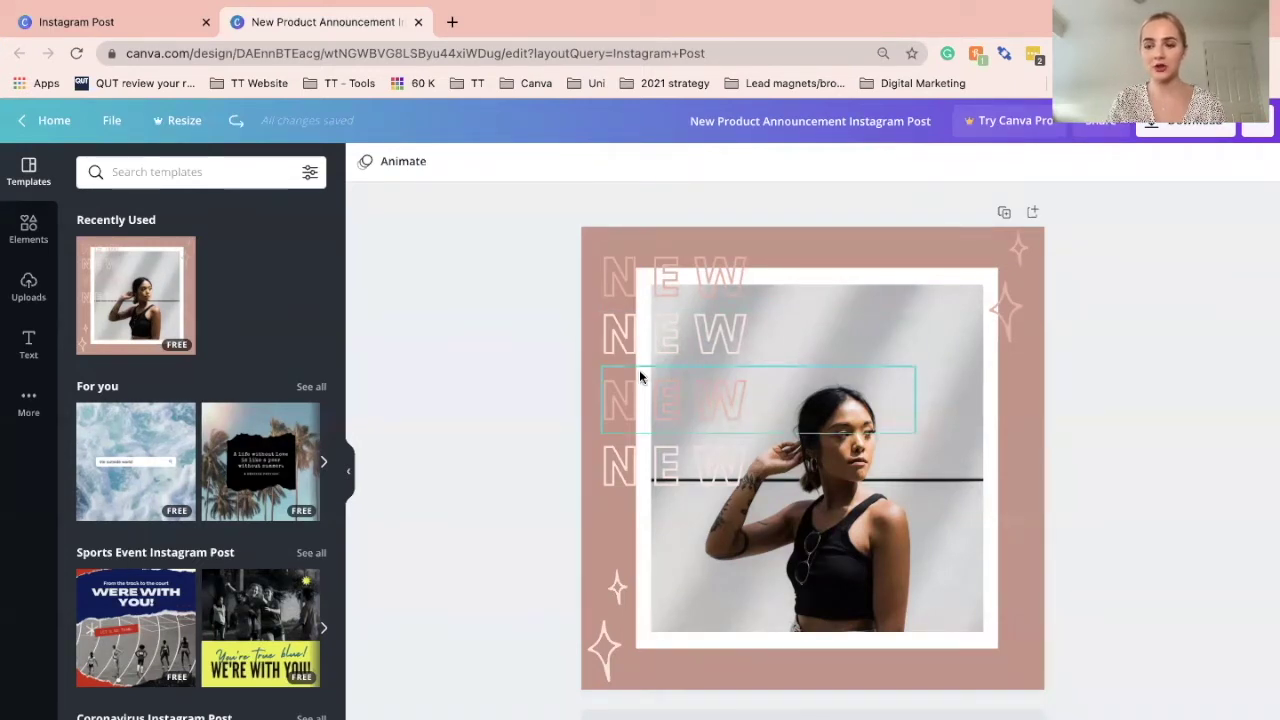
left_click_drag(515, 285, 618, 440)
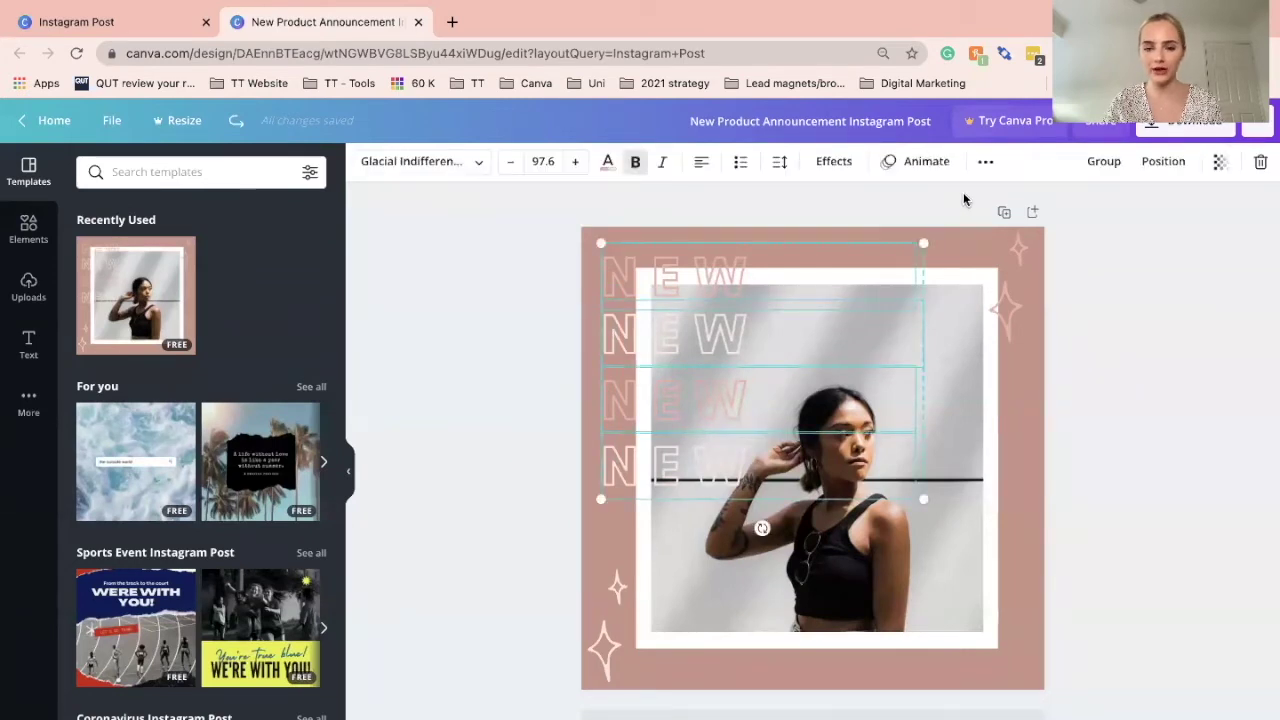
Group the four NEW text lines, nudge the group and shrink it slightly
left_click(985, 161)
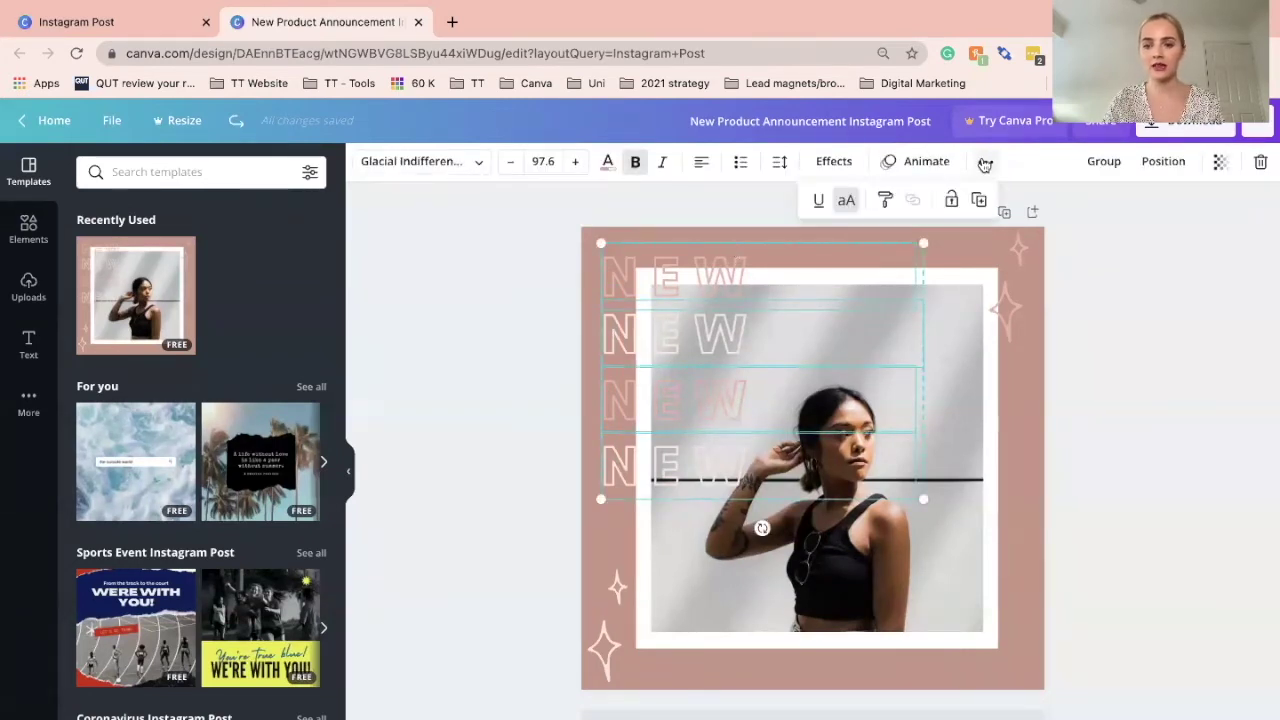
left_click(1104, 161)
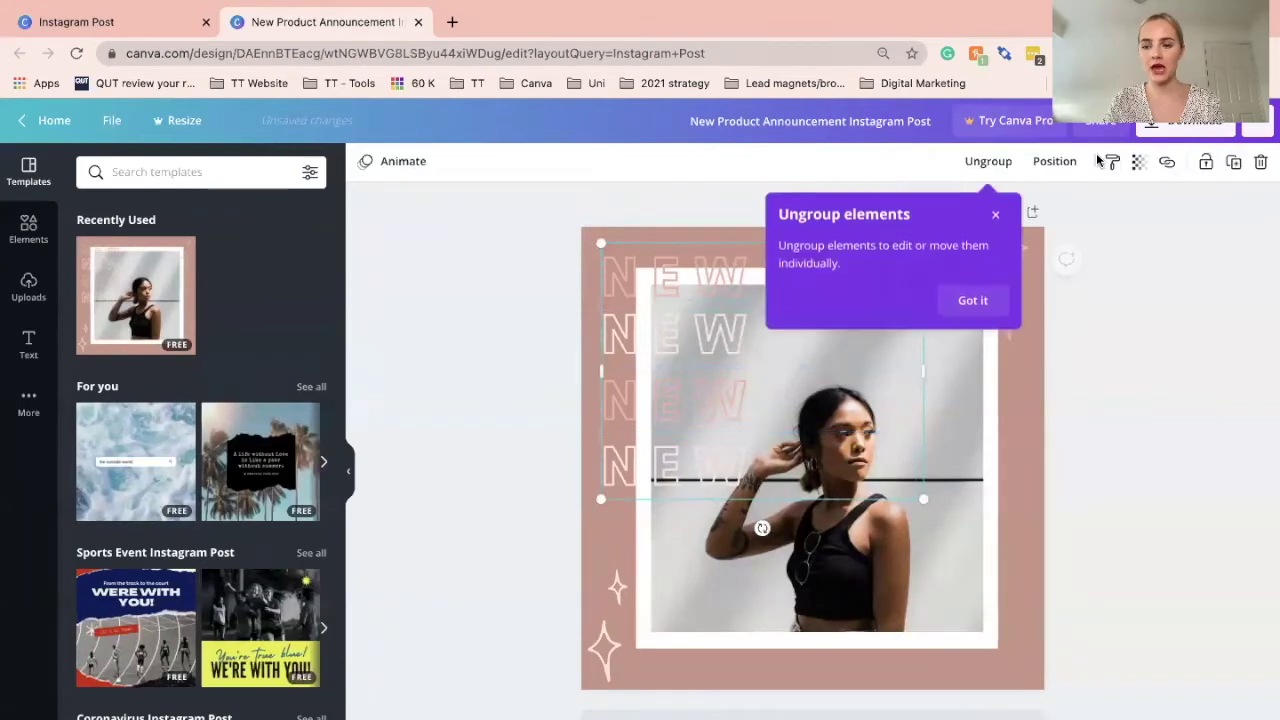
mouse_move(685, 285)
left_mouse_down()
mouse_move(848, 377)
mouse_move(669, 271)
mouse_move(733, 277)
mouse_move(695, 287)
left_mouse_up()
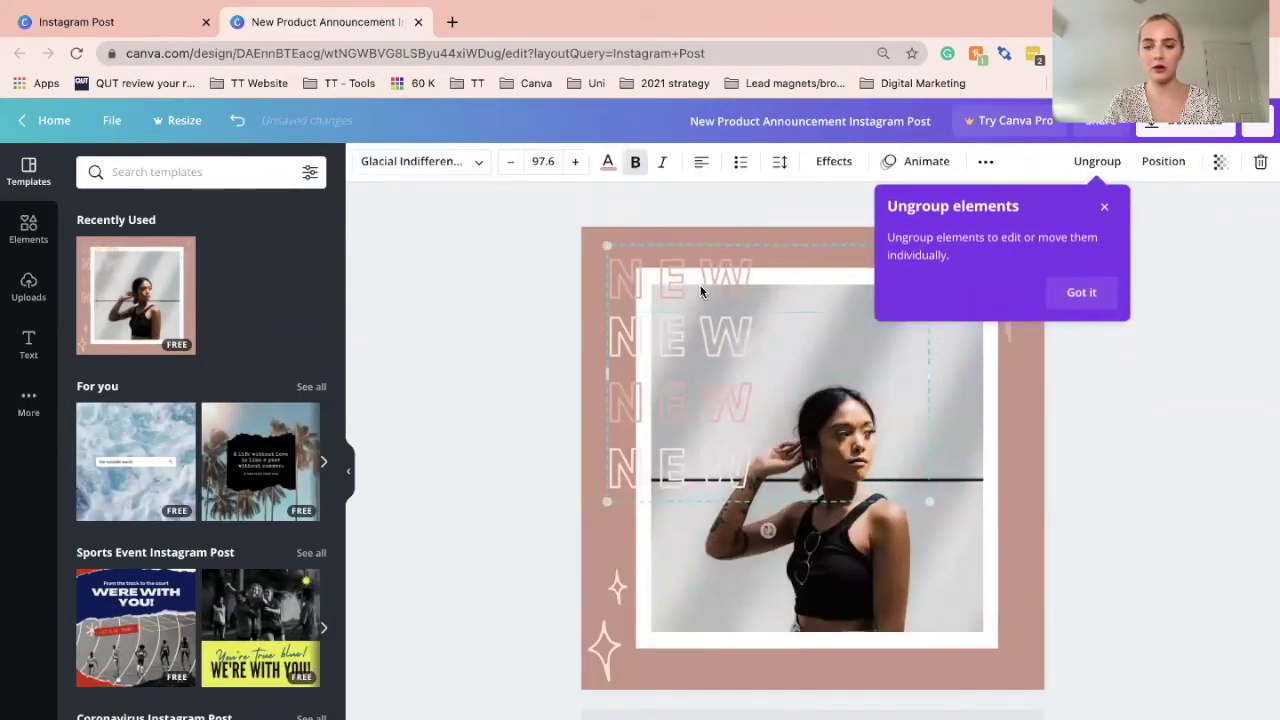
left_click_drag(929, 501, 827, 487)
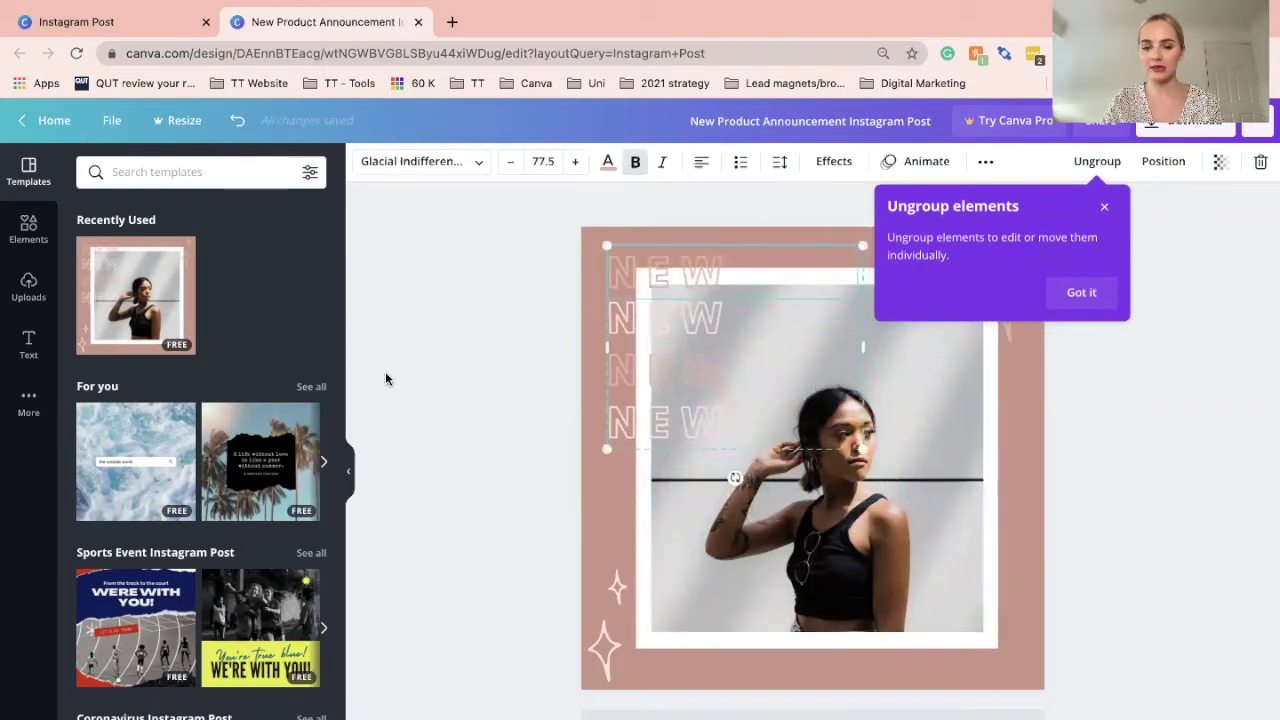
left_click(460, 392)
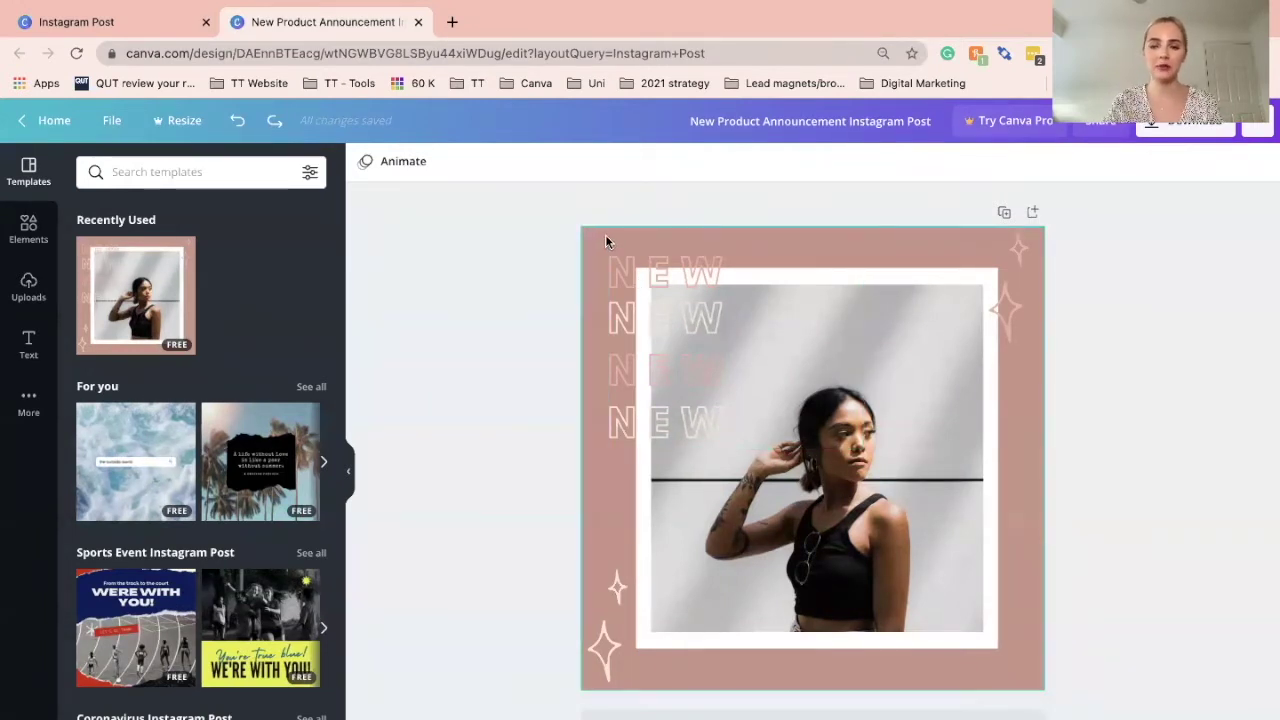
left_click(1007, 243)
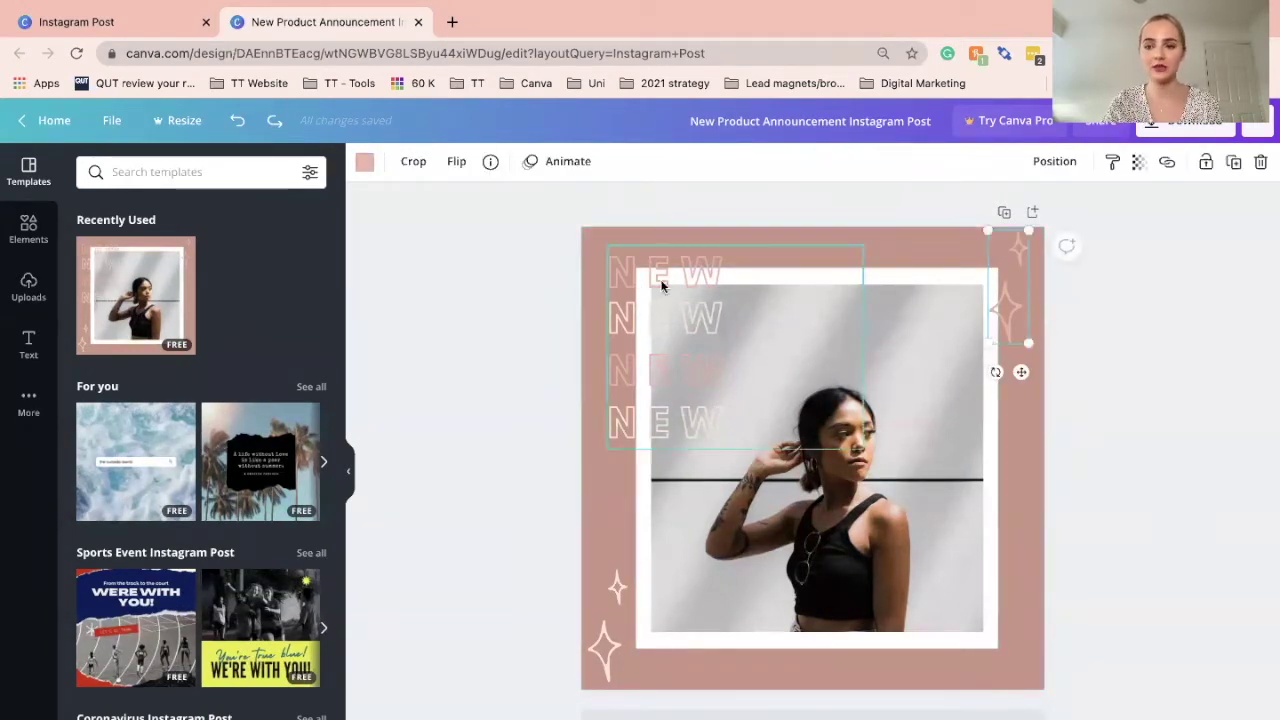
Recolour the pink page background to #343d4c using the colour search
left_click(430, 312)
left_click(858, 236)
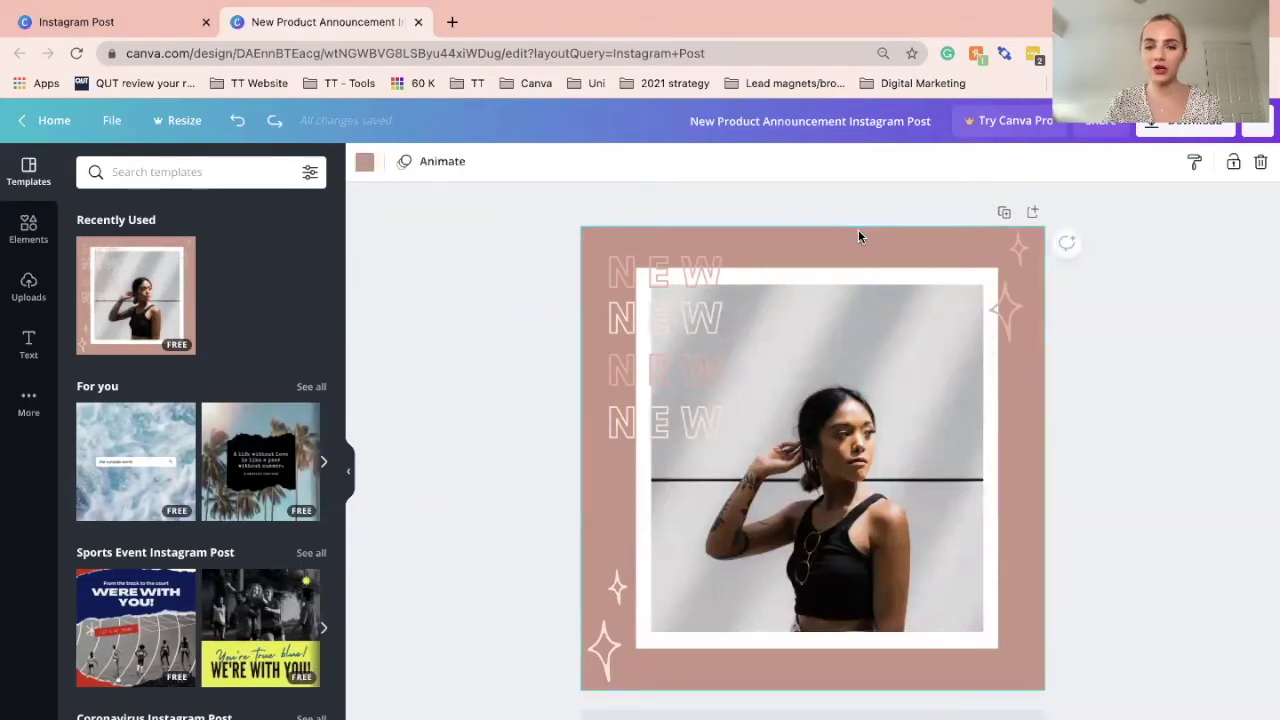
left_click(365, 161)
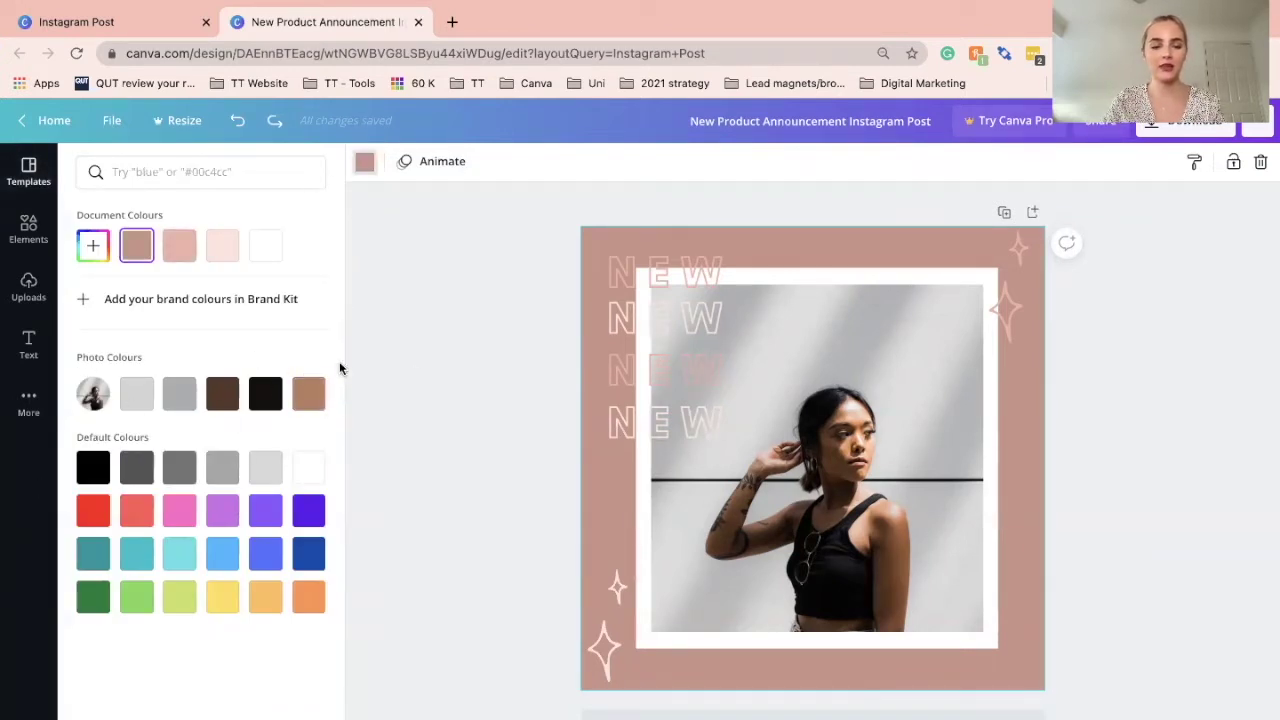
left_click(173, 173)
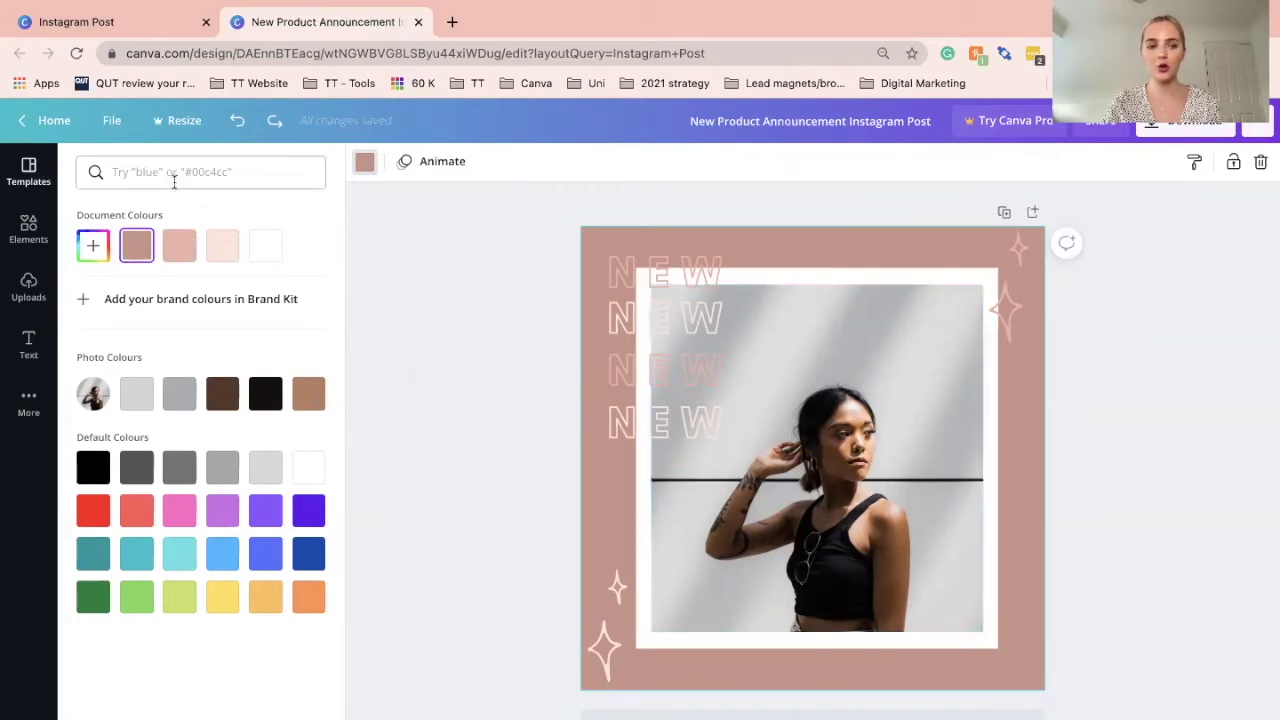
type("#343d4c")
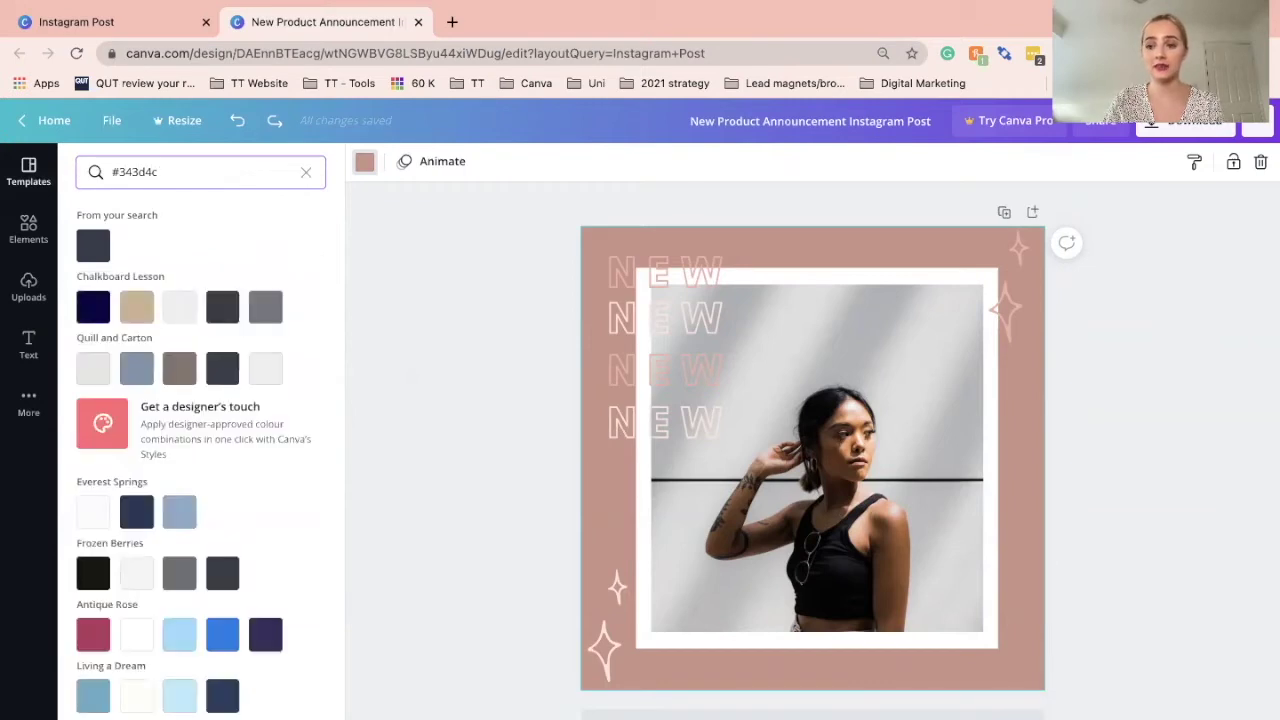
left_click(85, 245)
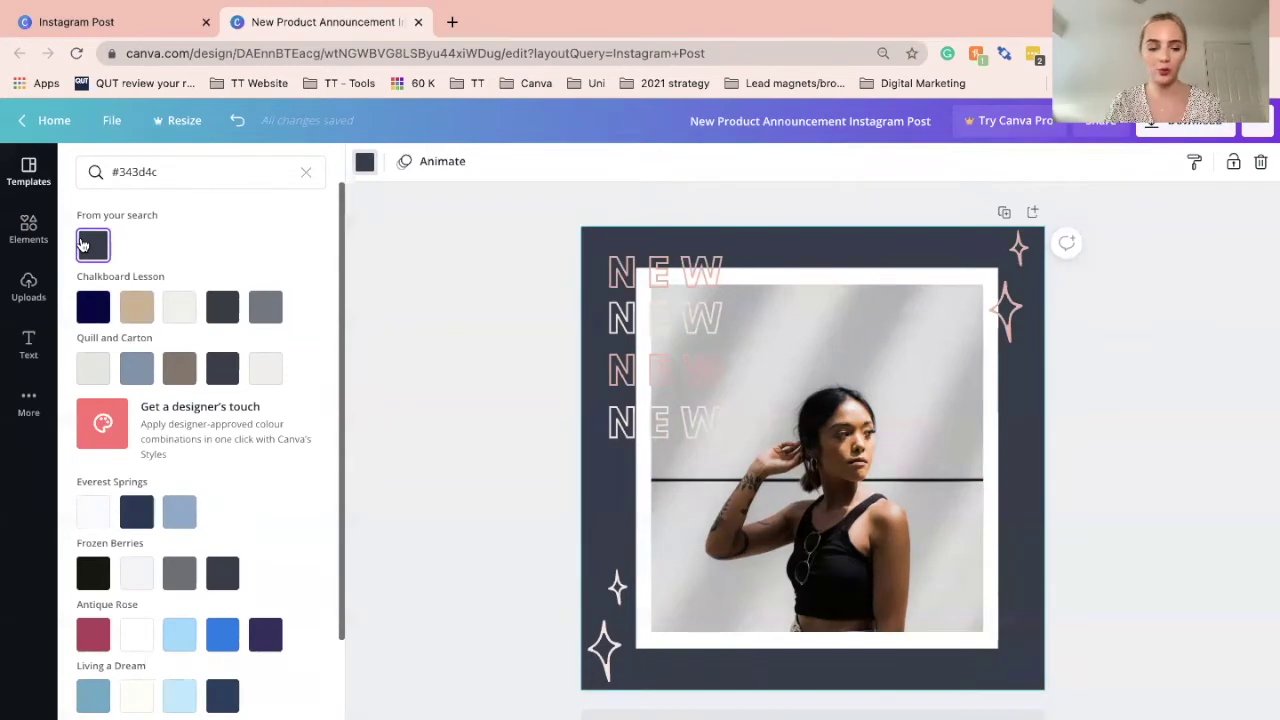
left_click(479, 433)
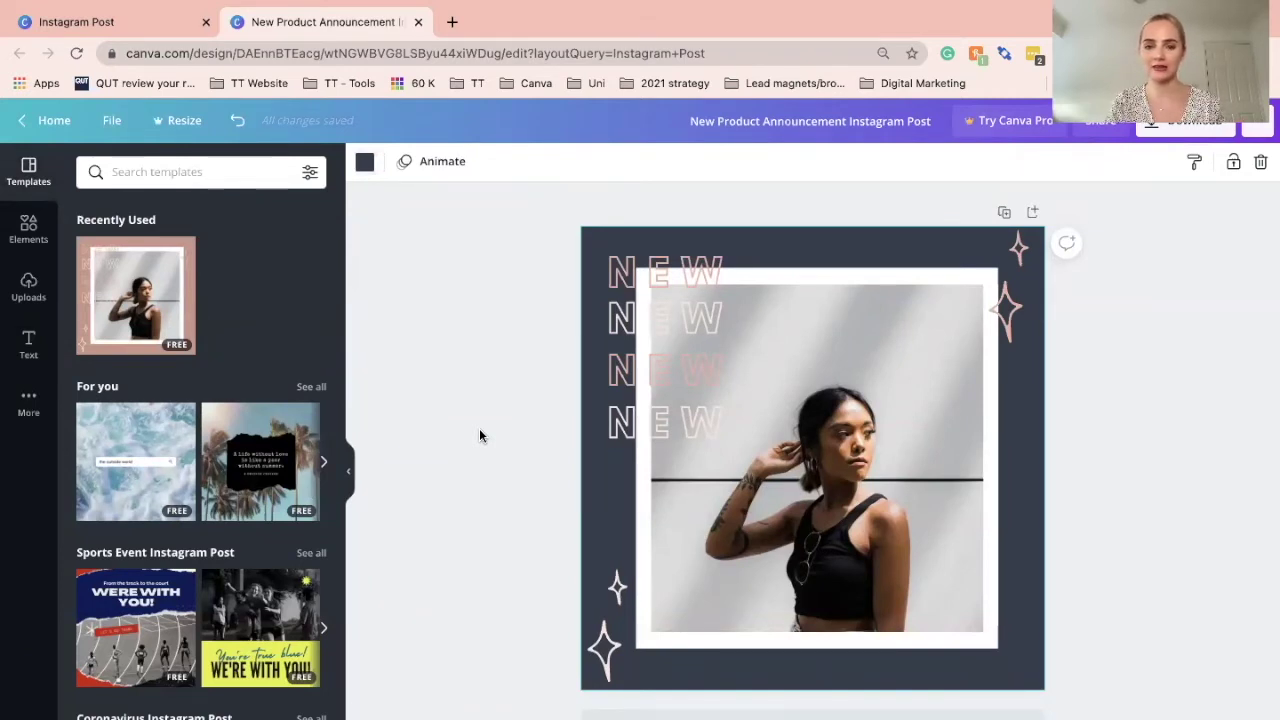
Lock the stacked NEW text group from its ••• more options menu
left_click(479, 428)
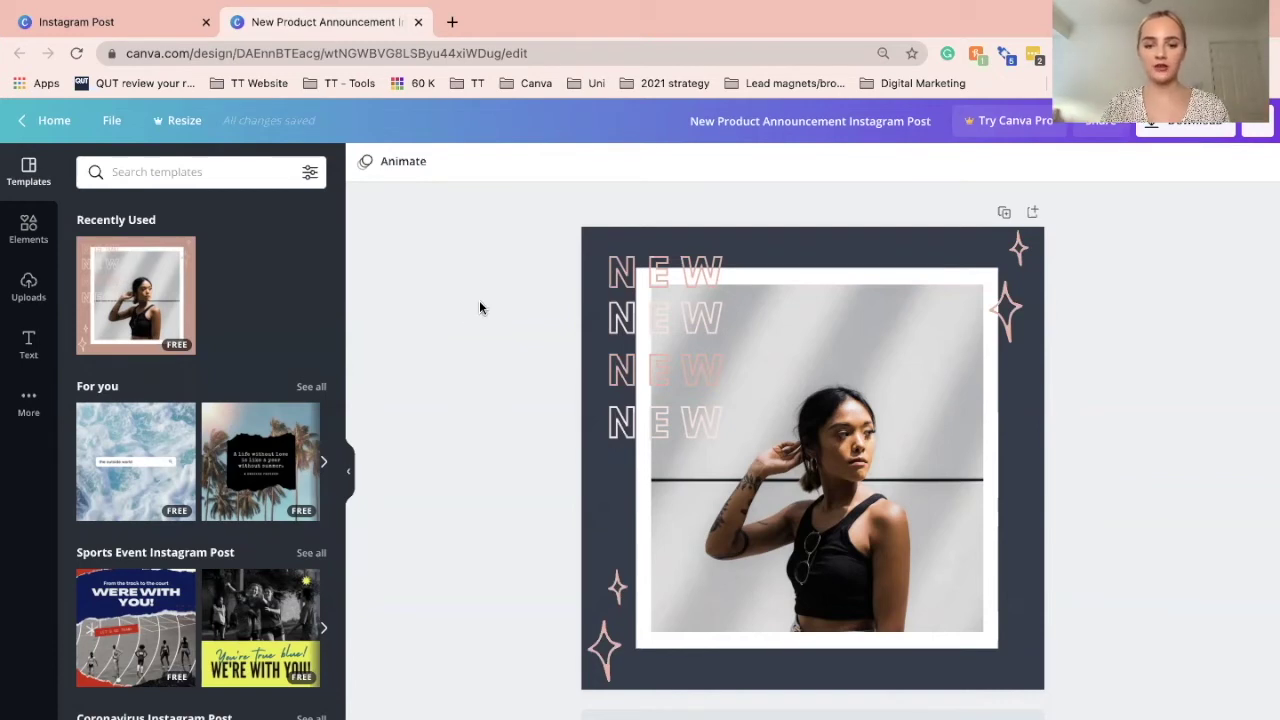
left_click(623, 305)
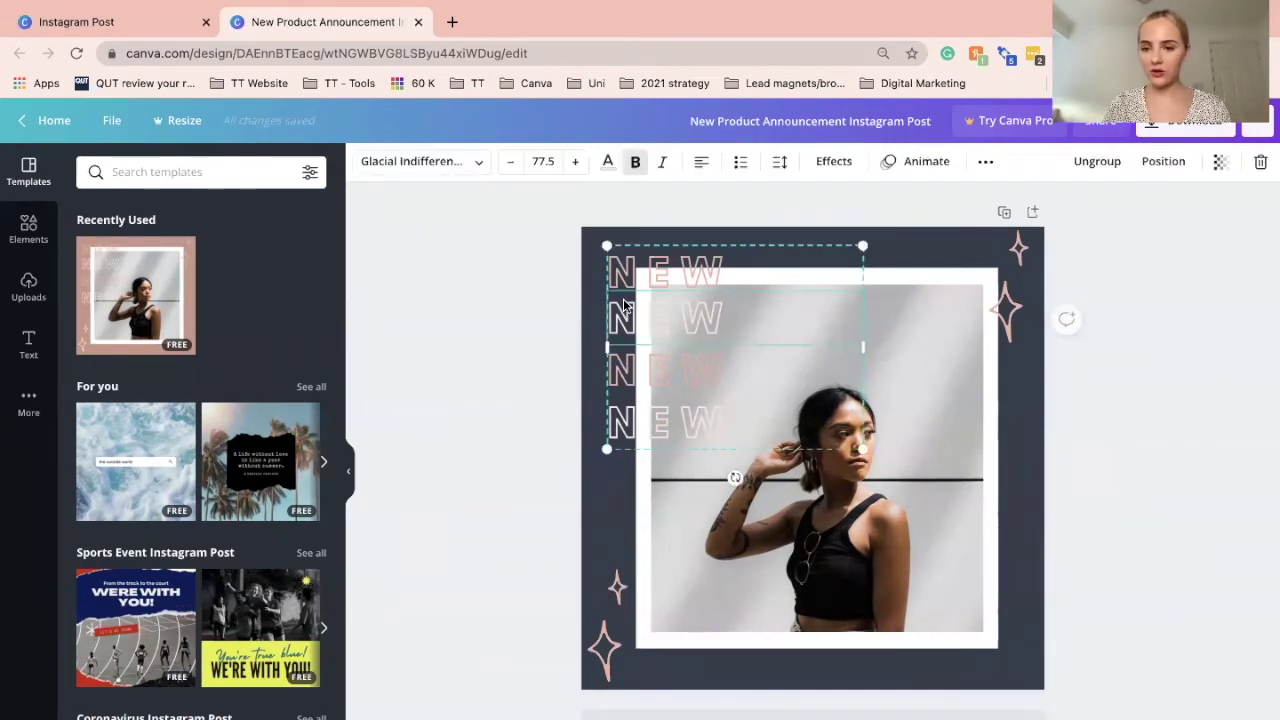
left_click(985, 163)
left_click(949, 199)
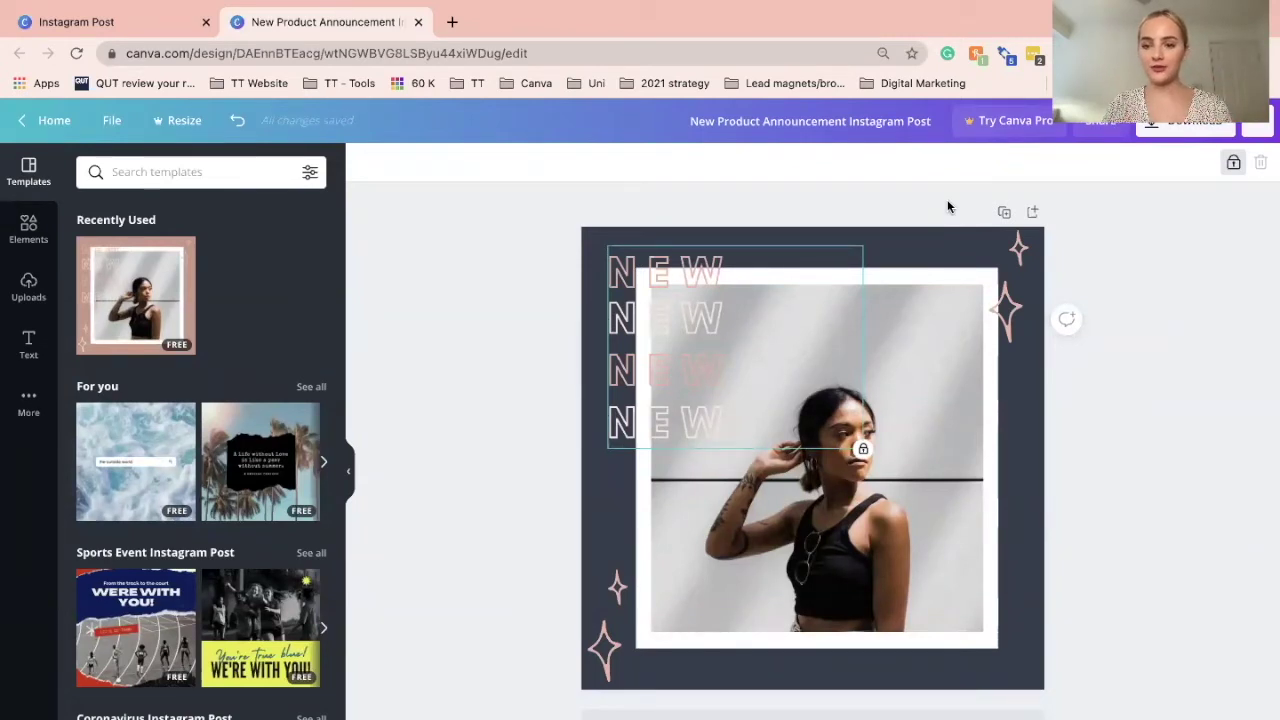
left_click(1020, 277)
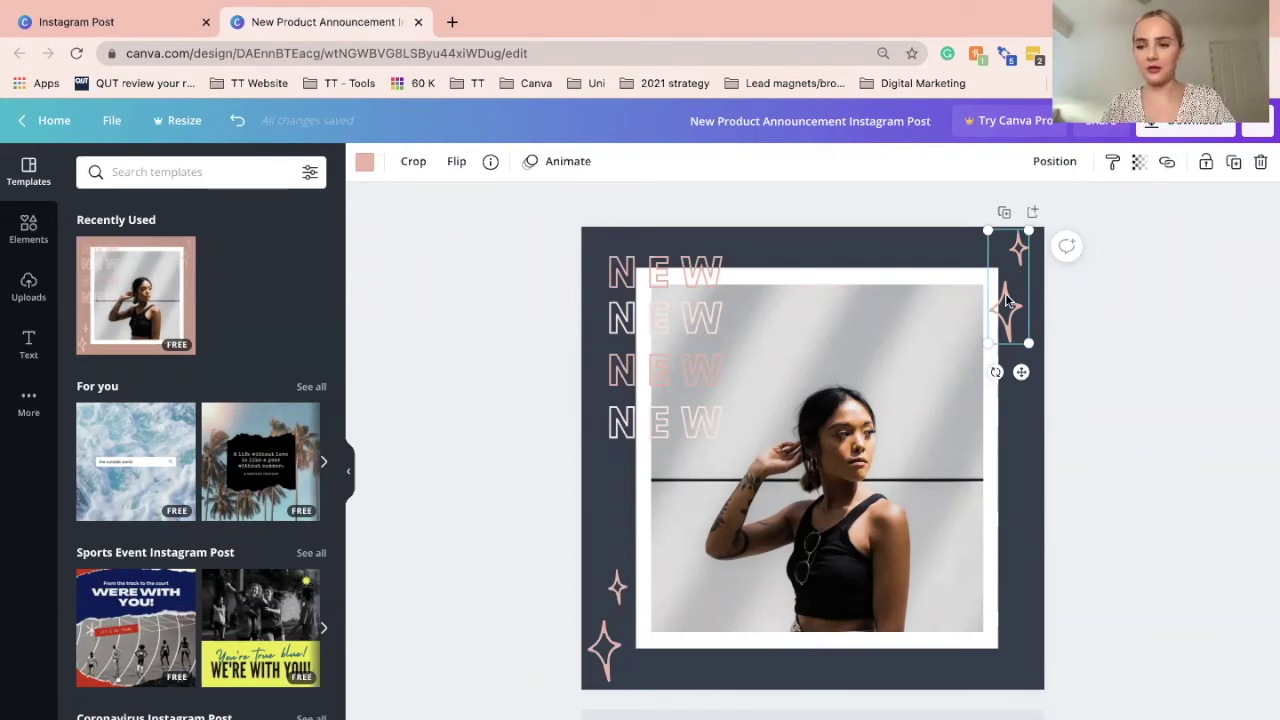
Duplicate the top-right sparkle into the bottom-right corner of the post
left_click_drag(1007, 310, 1020, 634)
left_click(1140, 609)
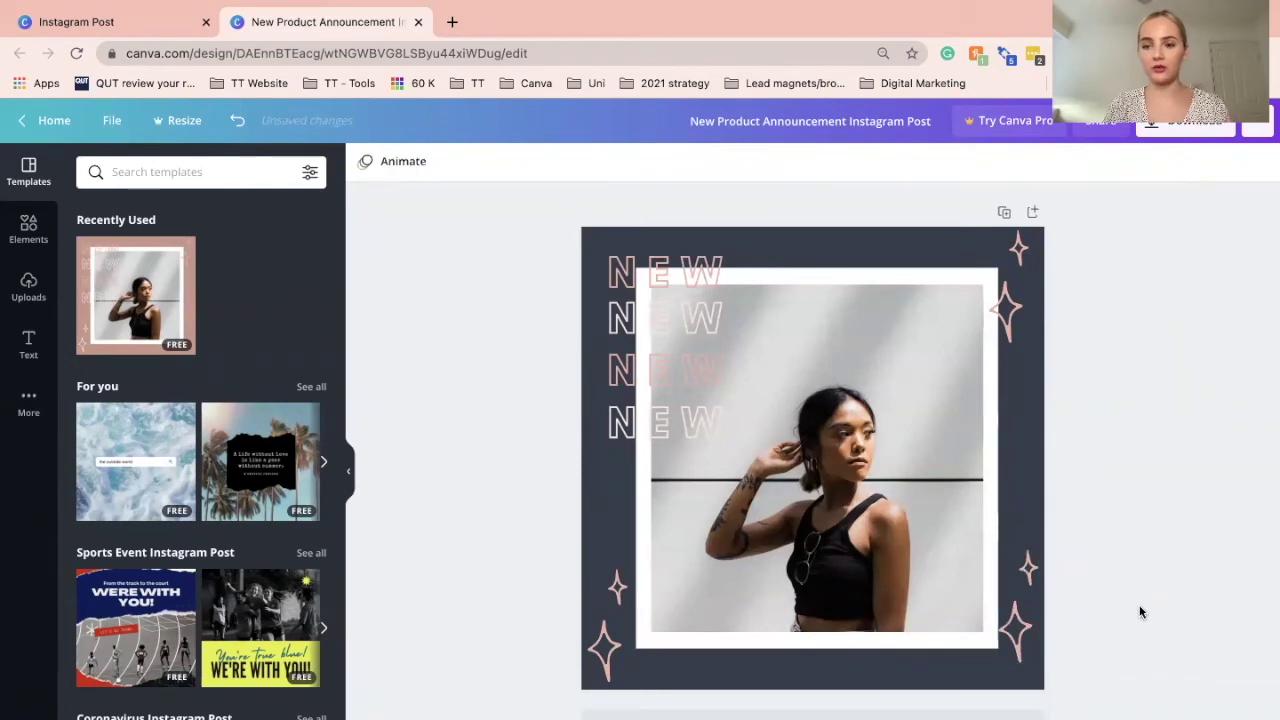
left_click(1015, 304)
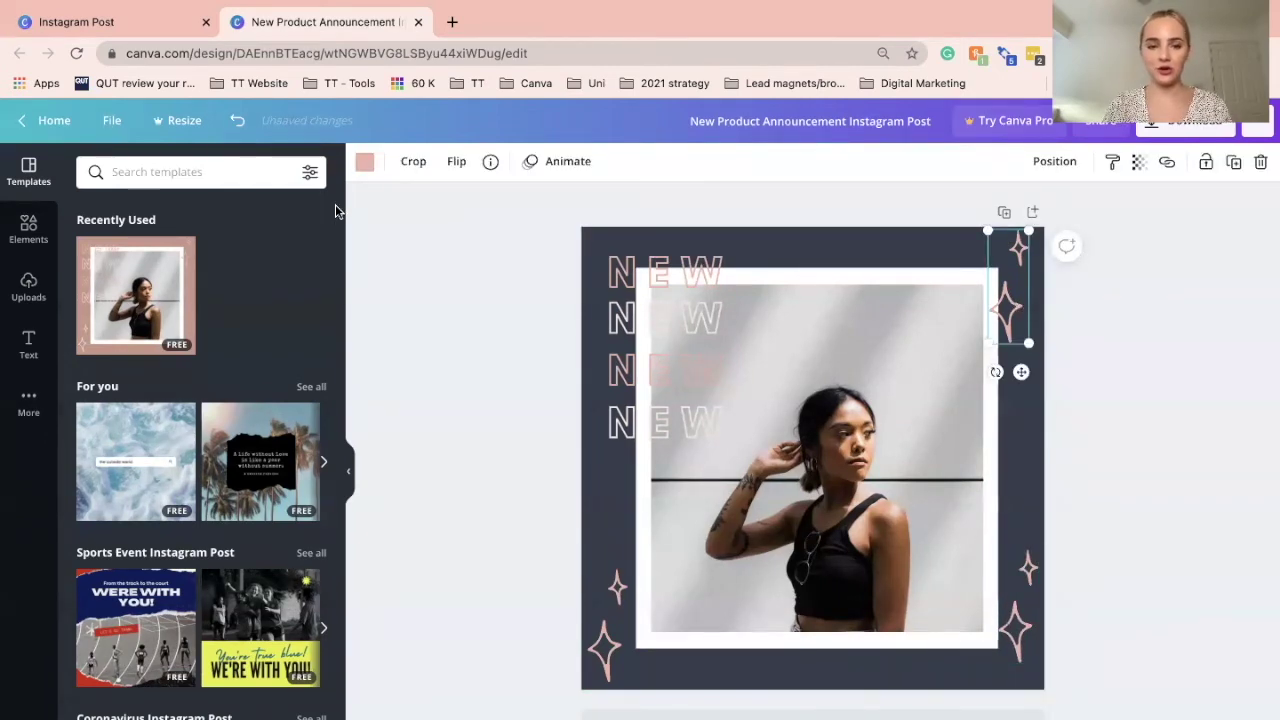
Turn the sparkle teal and apply Change all so every pink sparkle is teal
left_click(366, 164)
left_click(137, 554)
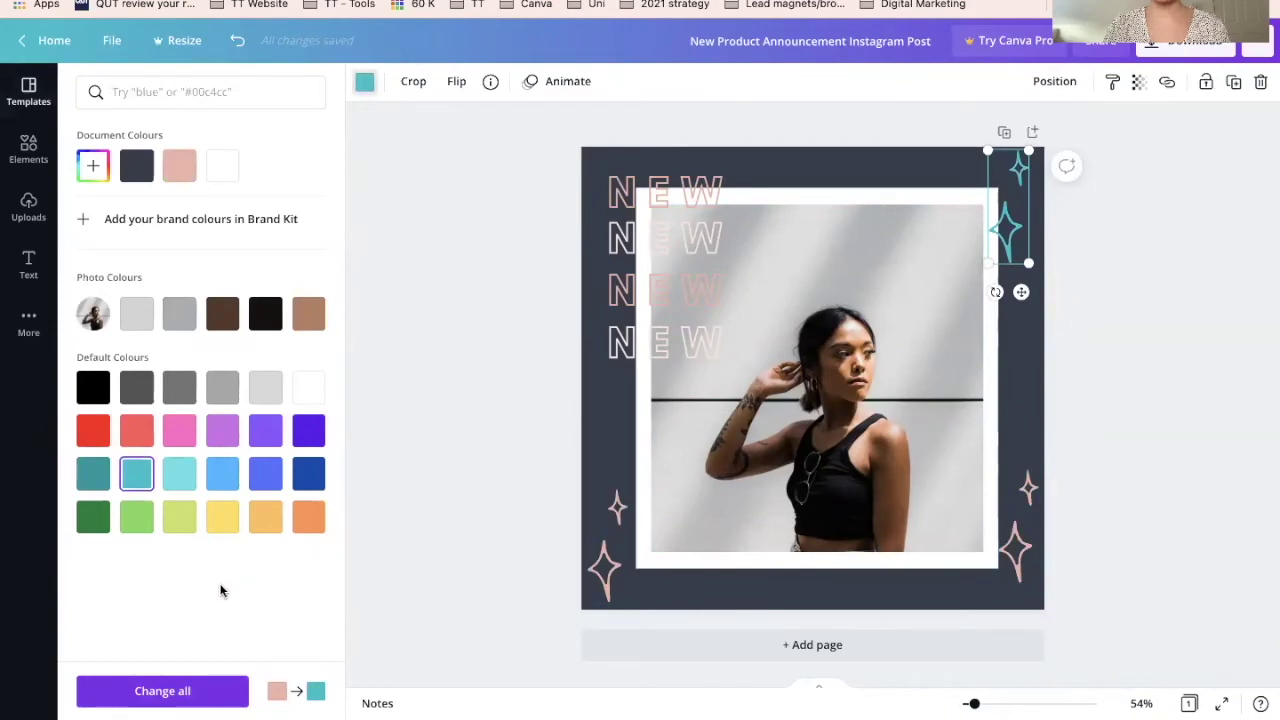
left_click(191, 686)
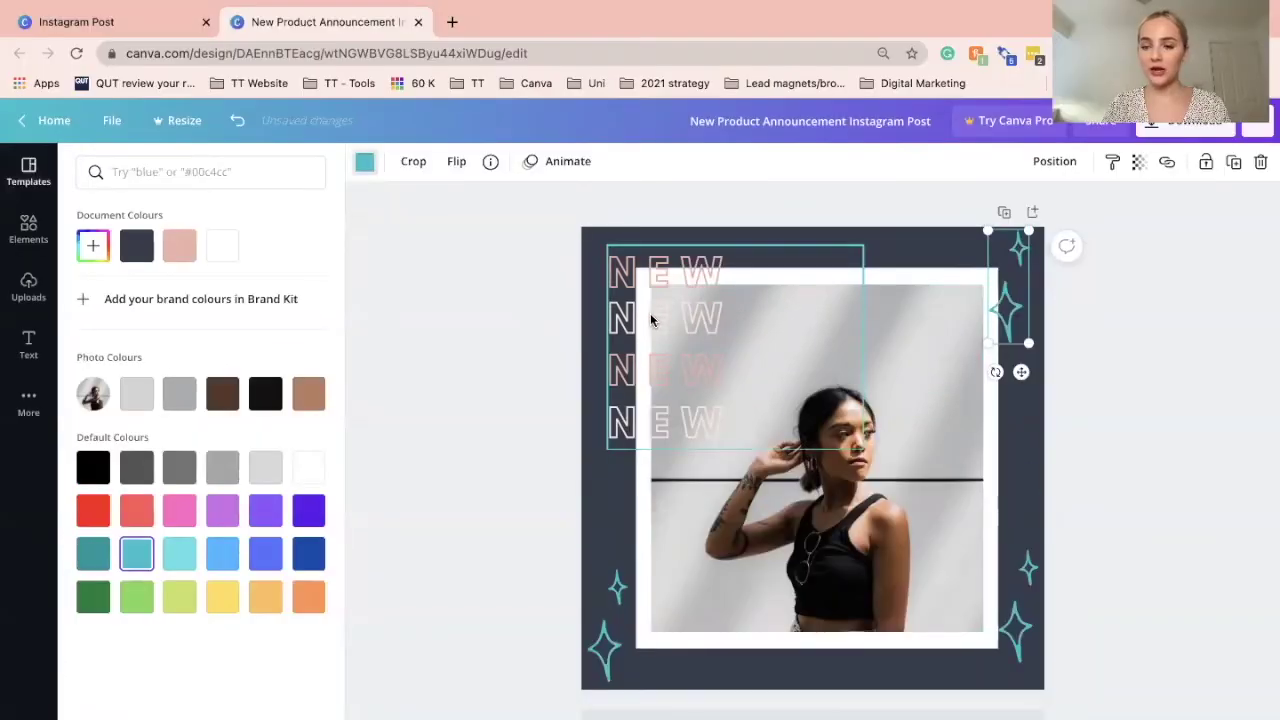
left_click(650, 320)
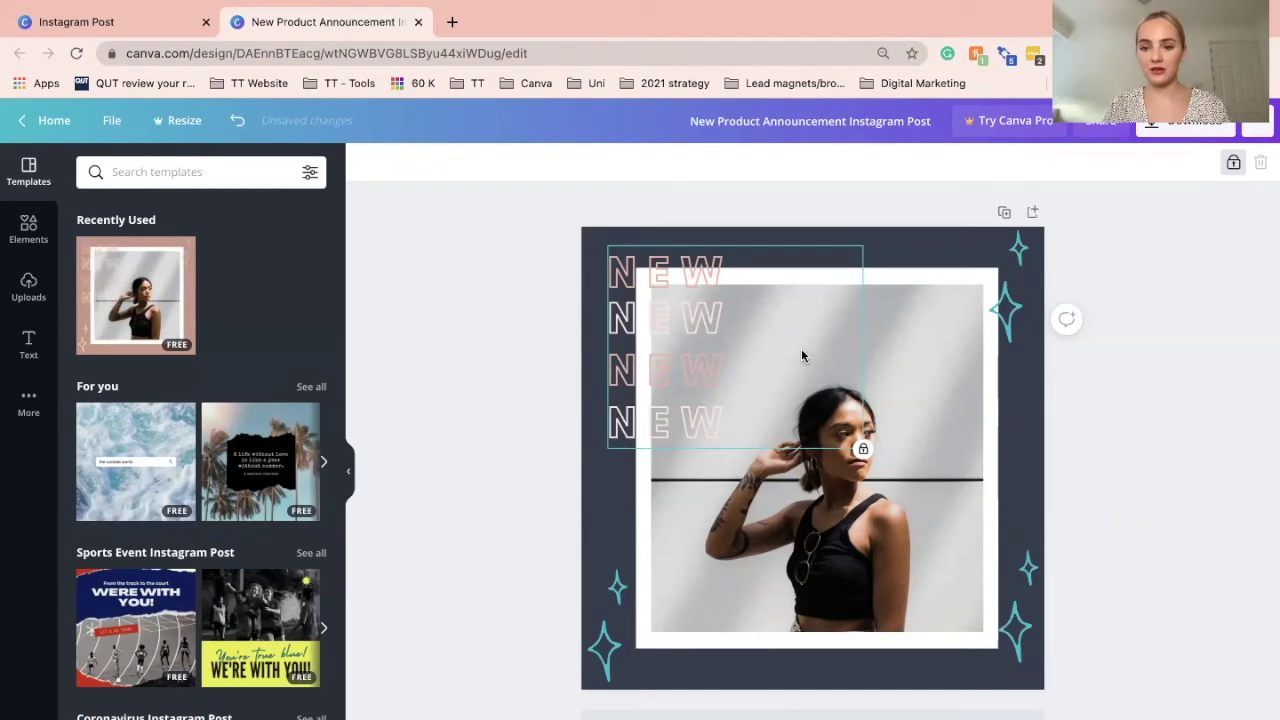
left_click(696, 306)
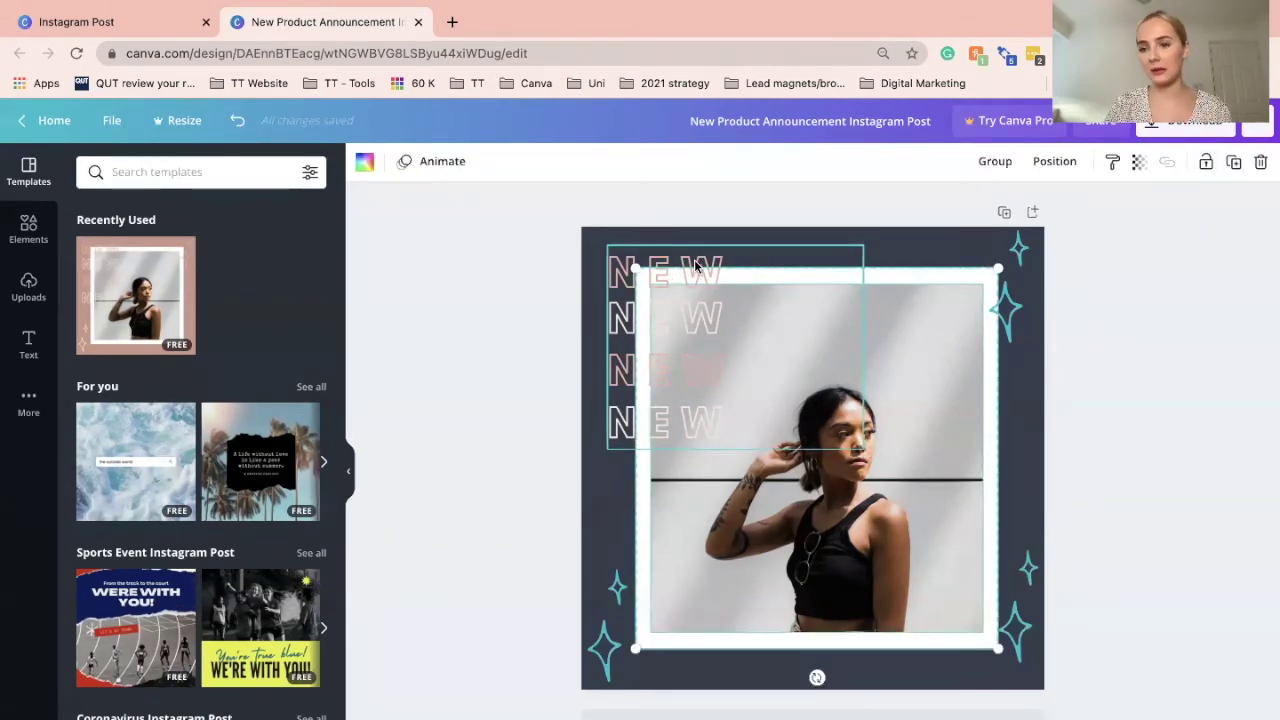
left_click(491, 463)
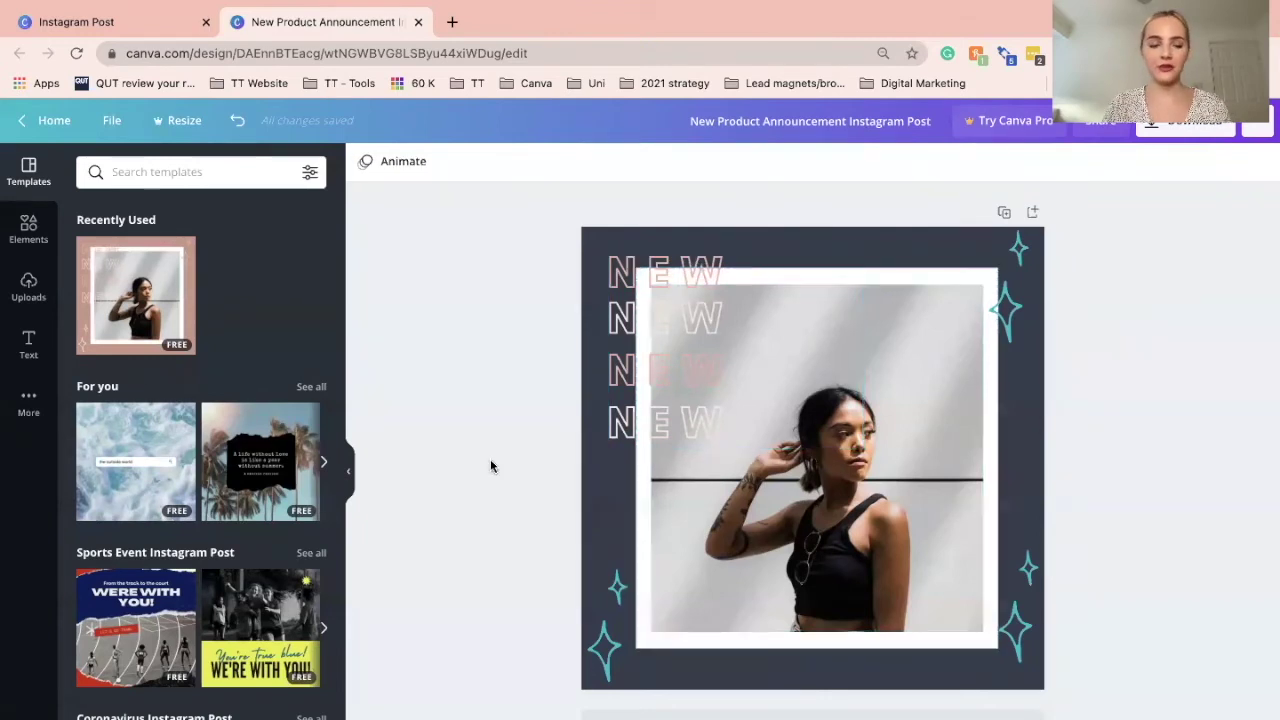
left_click(23, 288)
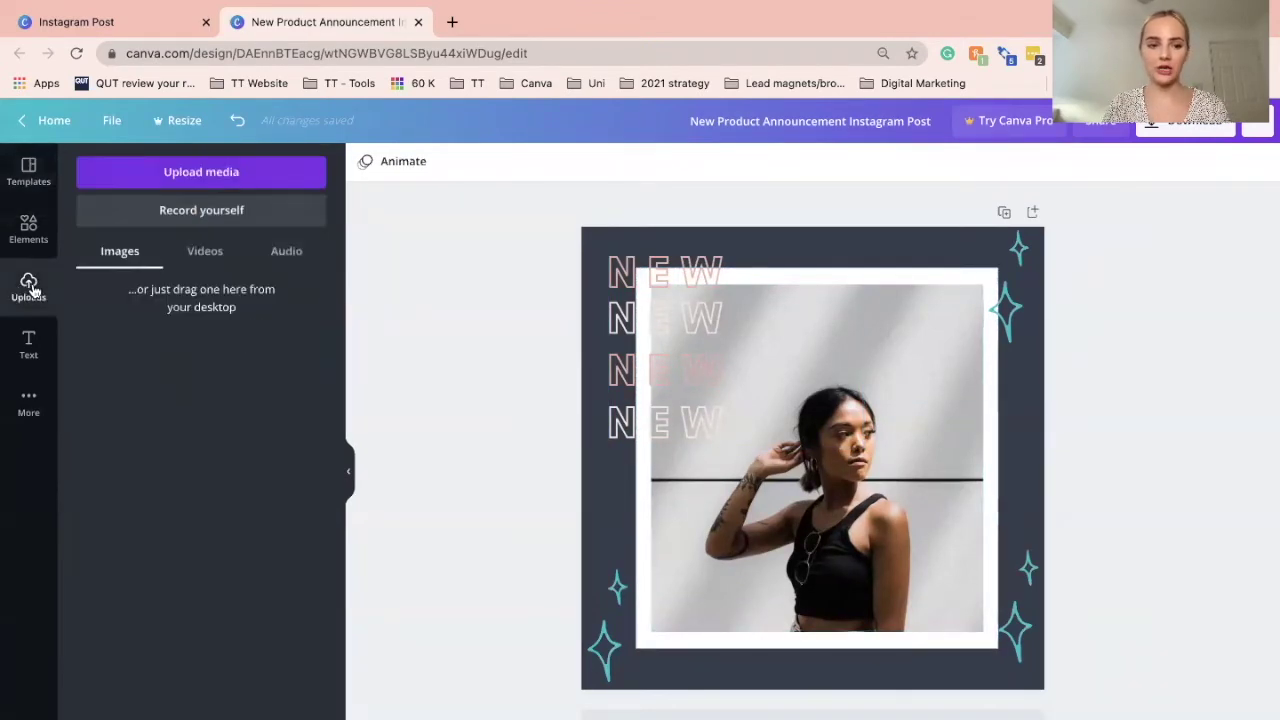
Upload the team photo through Upload media so it appears among the uploads
left_click(799, 567)
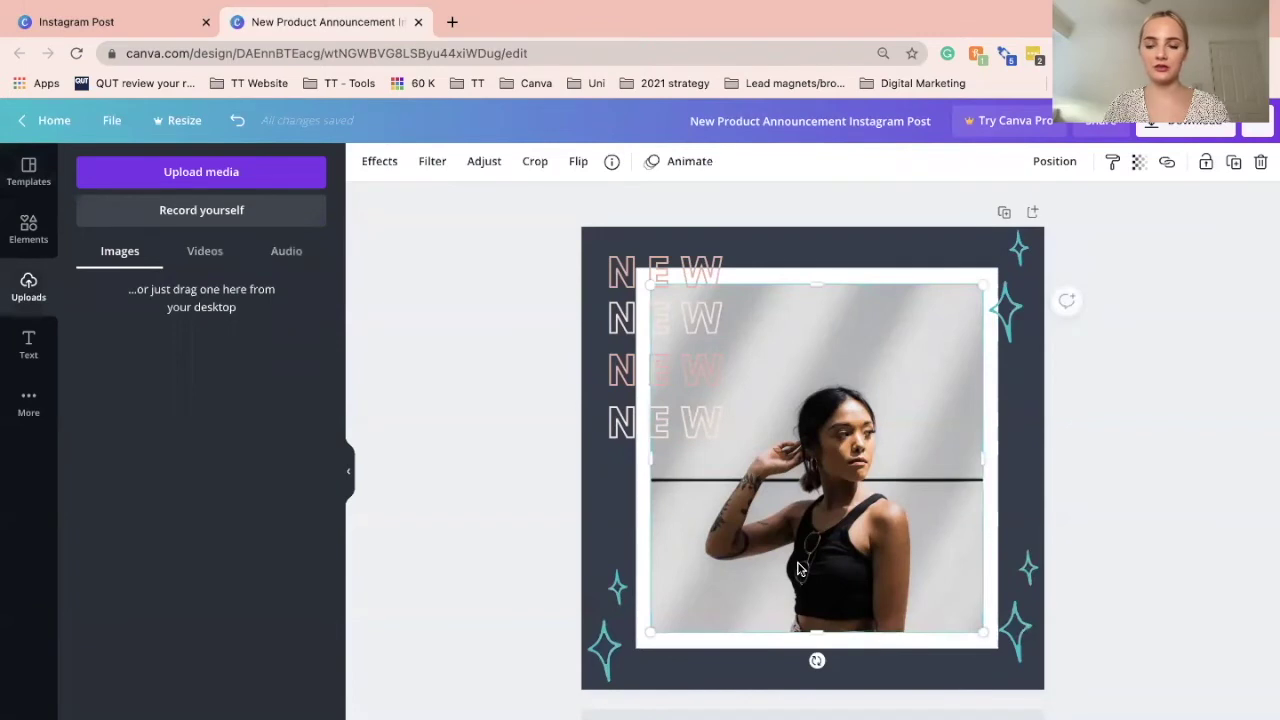
left_click(167, 180)
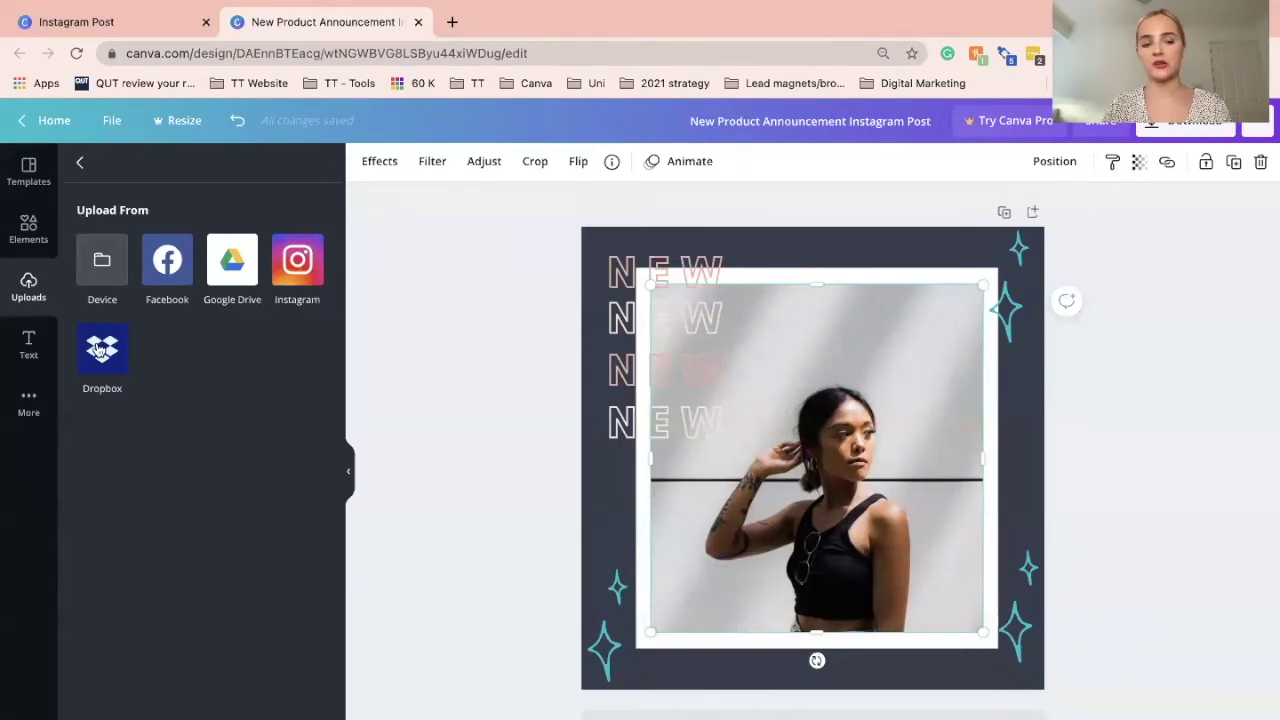
left_click(487, 484)
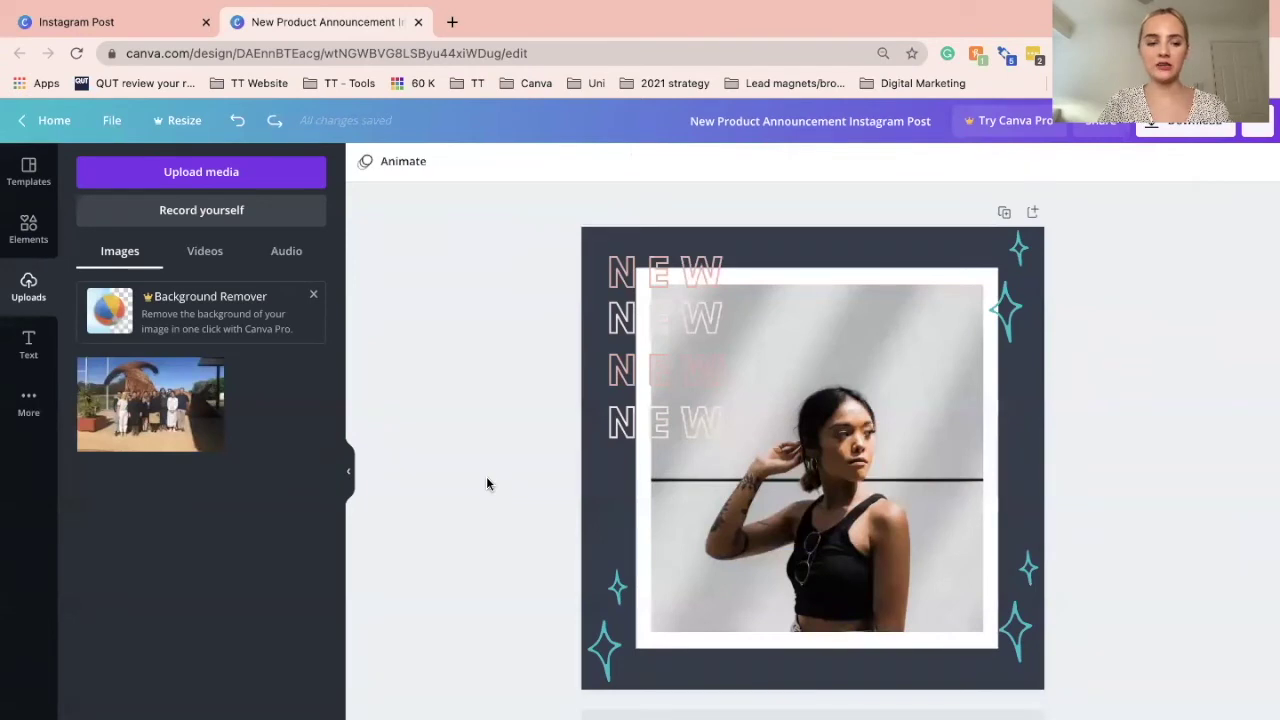
left_click(849, 483)
Replace the framed model photo with the team photo, moved up and enlarged over the NEW text
key("Delete")
key("Delete")
left_click(151, 437)
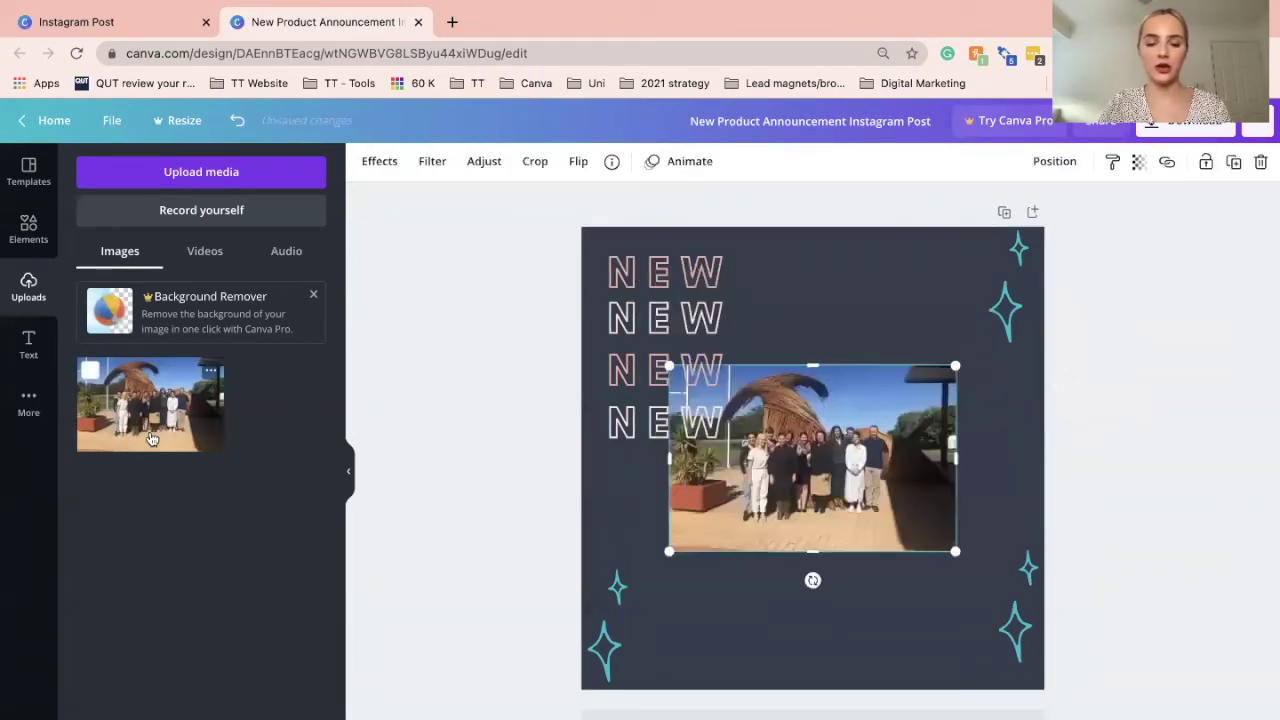
left_click_drag(835, 472, 774, 361)
left_click_drag(893, 439, 958, 598)
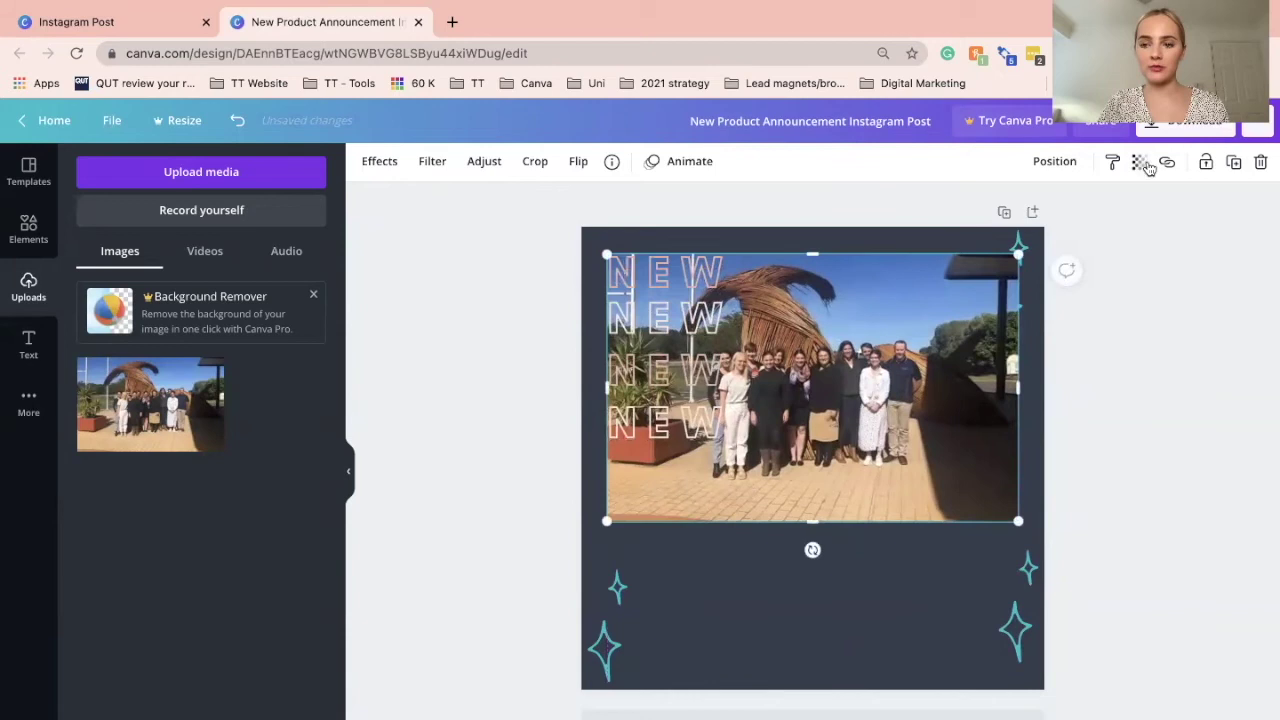
Set the team photo's transparency to 68 and confirm the NEW text stays locked
left_click(1138, 162)
left_click_drag(1086, 213, 1054, 215)
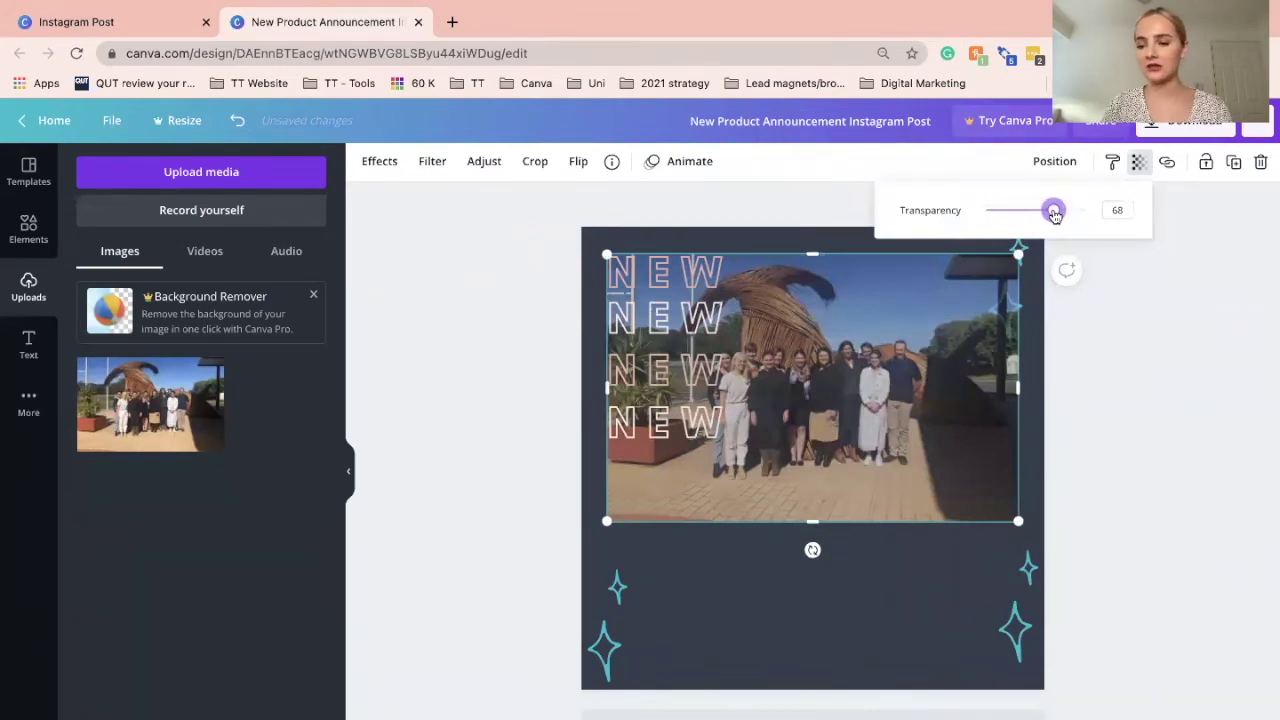
left_click(785, 568)
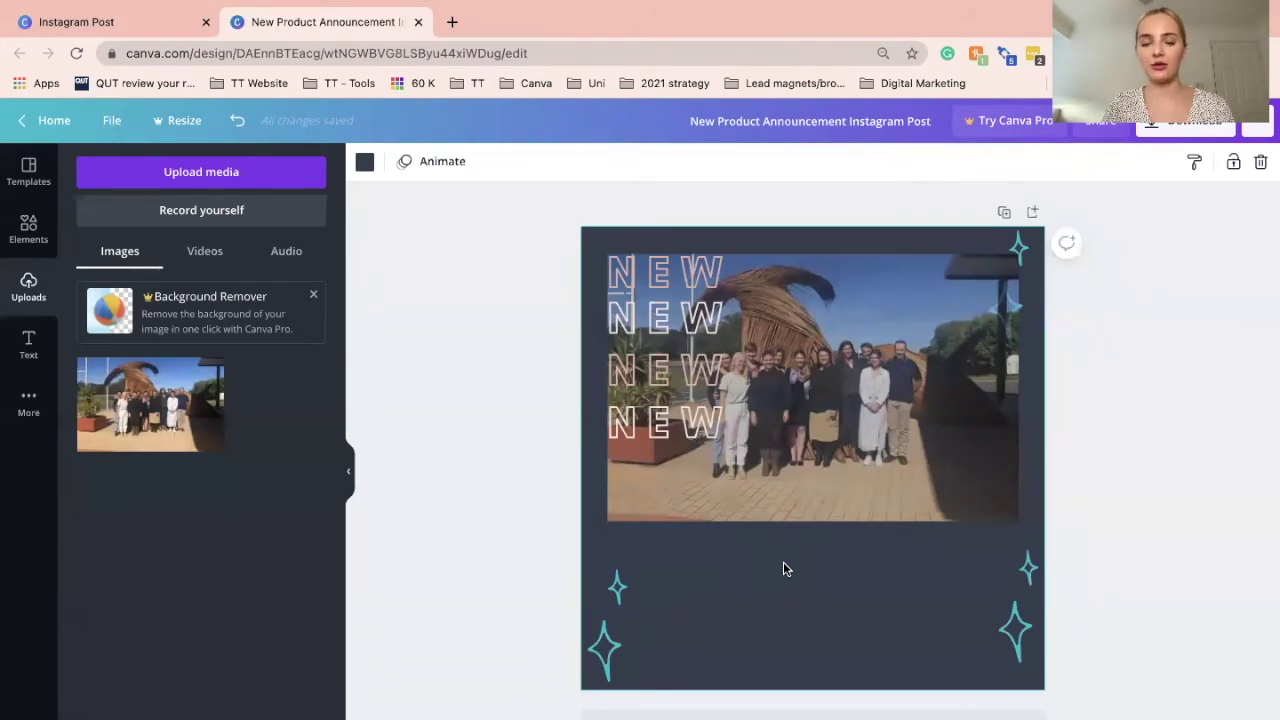
left_click(680, 340)
left_click(700, 375)
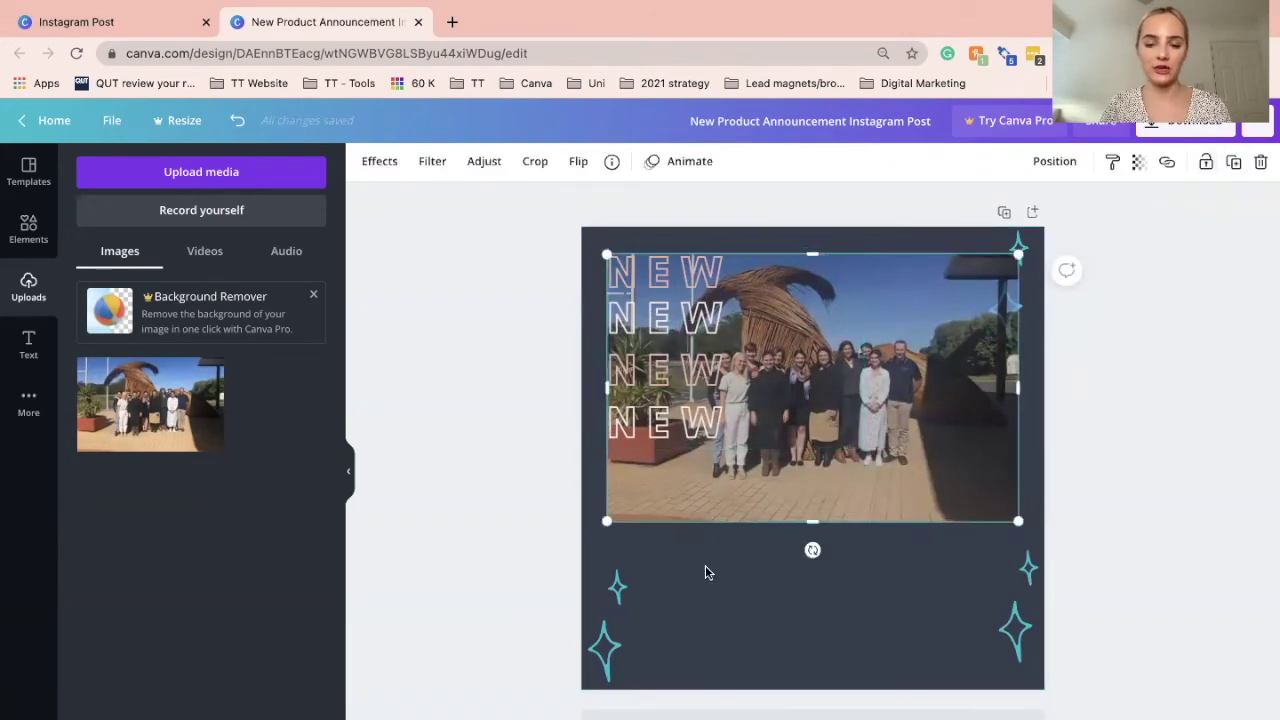
left_click(705, 569)
left_click(28, 228)
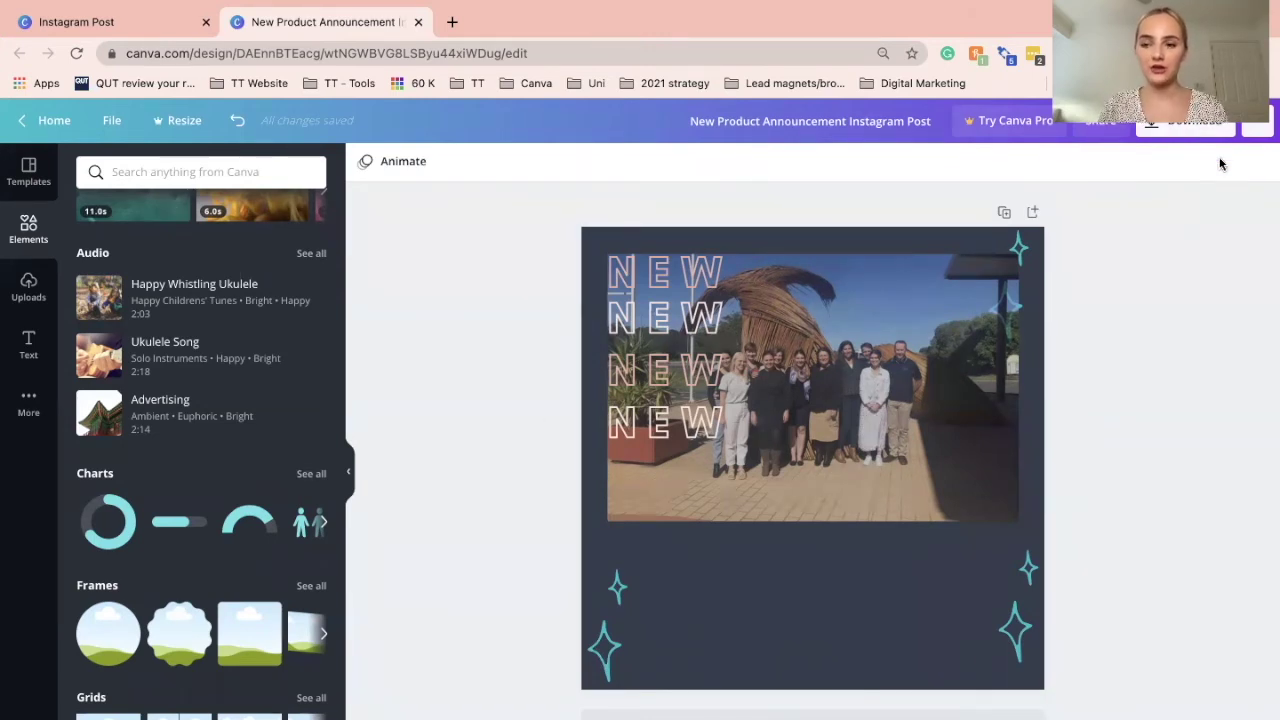
Open the Download panel from the top-right Download button
left_click(1180, 124)
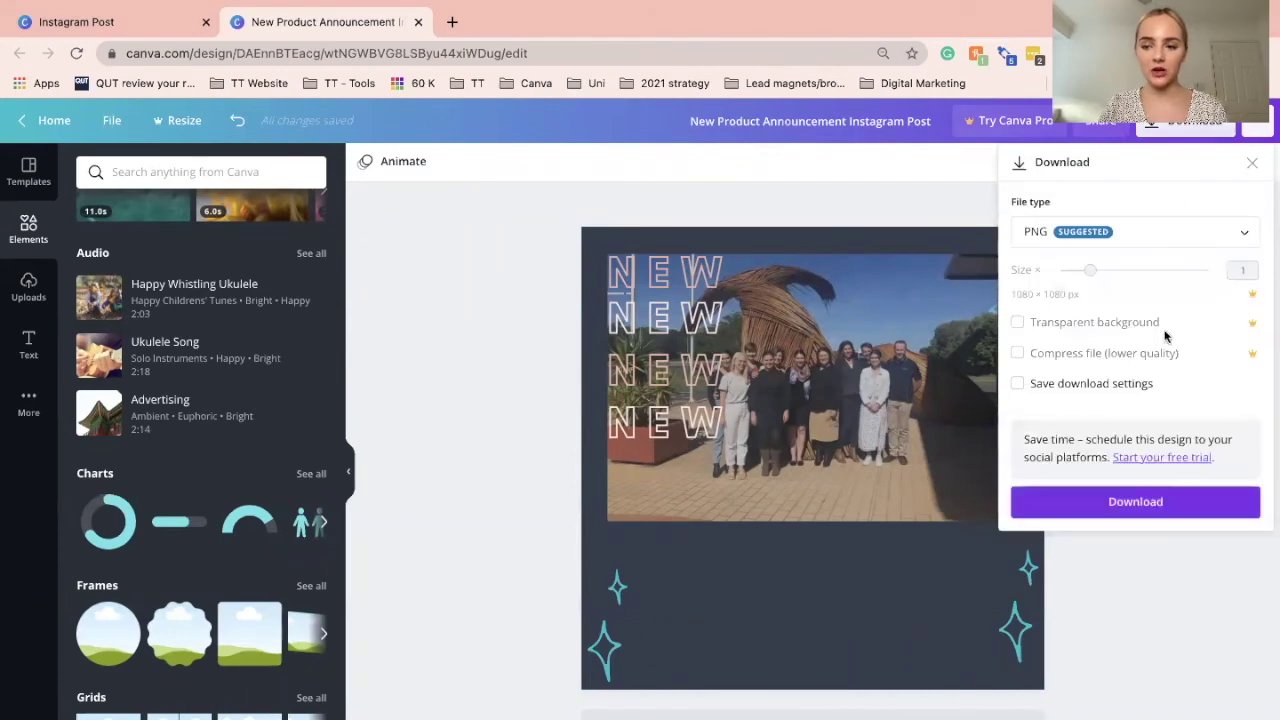
Download the post with the file type kept as PNG
left_click(1149, 234)
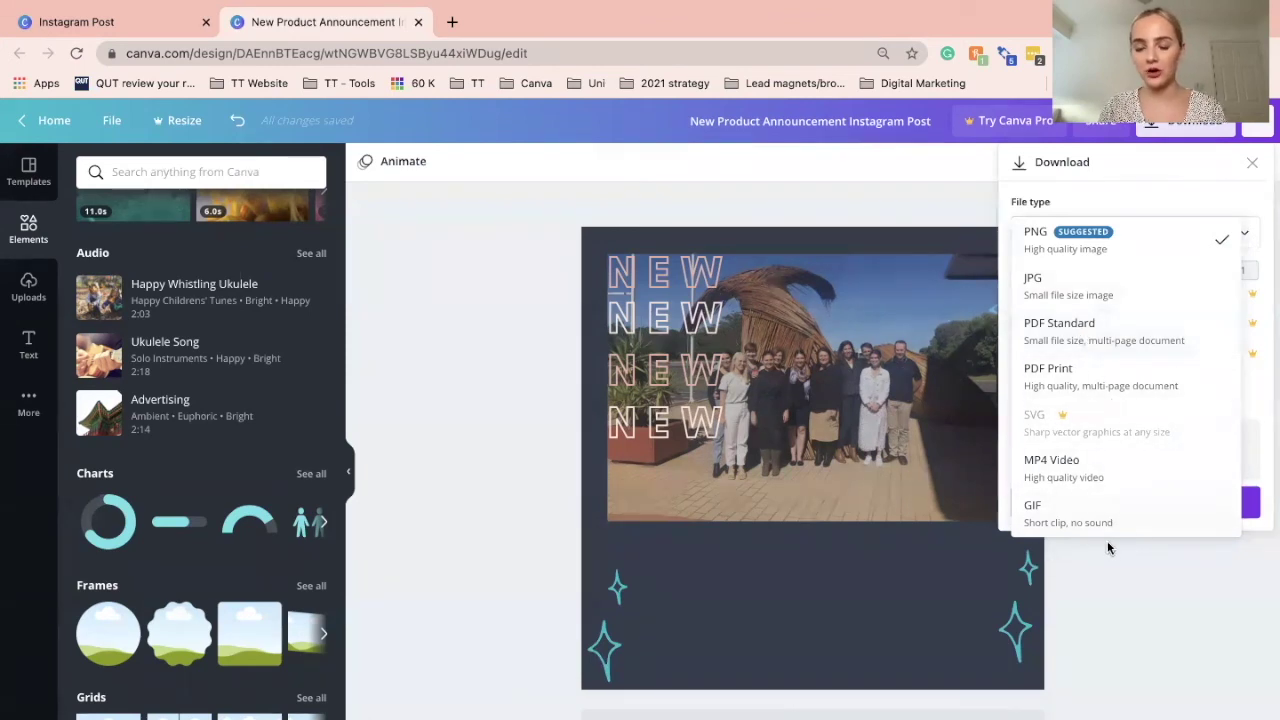
left_click(1050, 244)
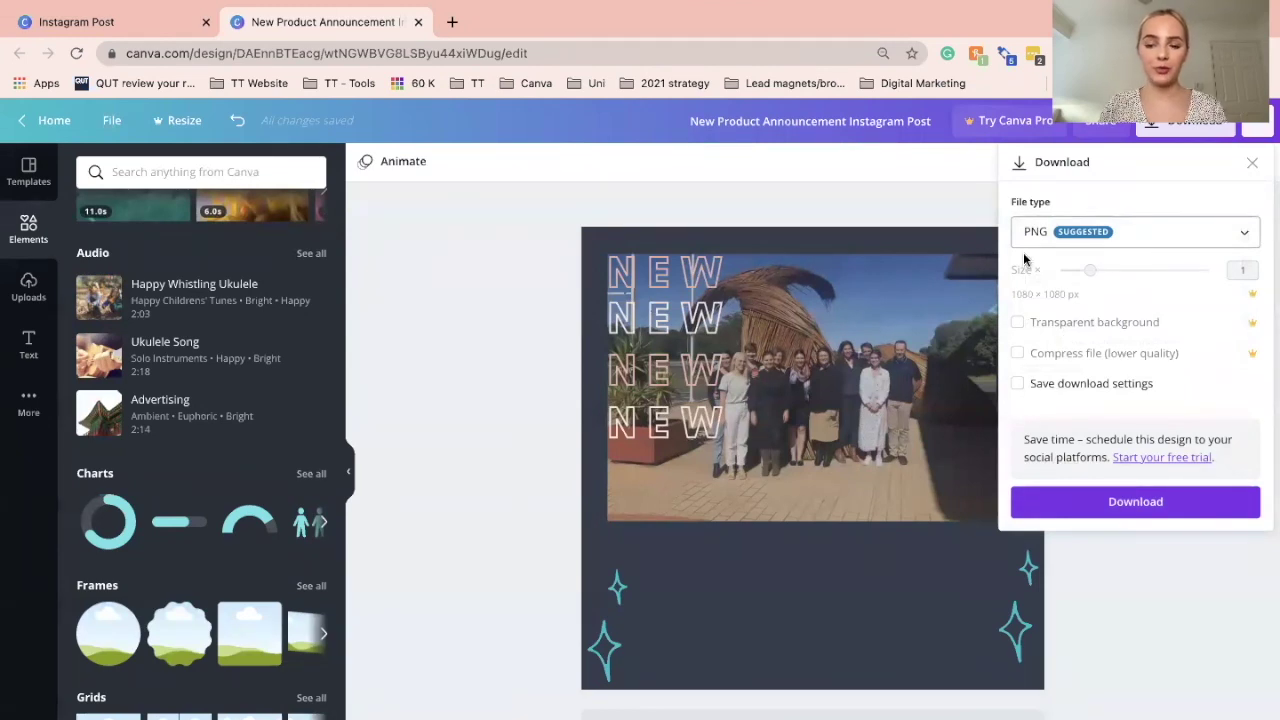
left_click(1135, 504)
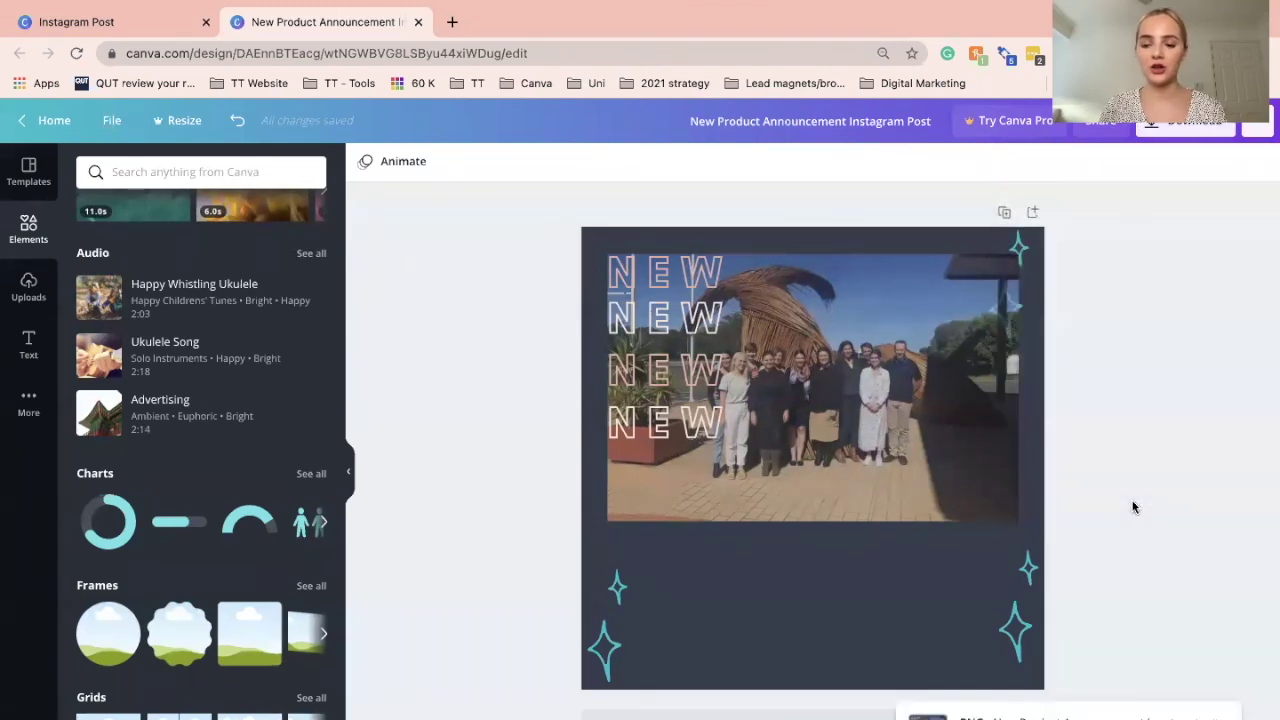